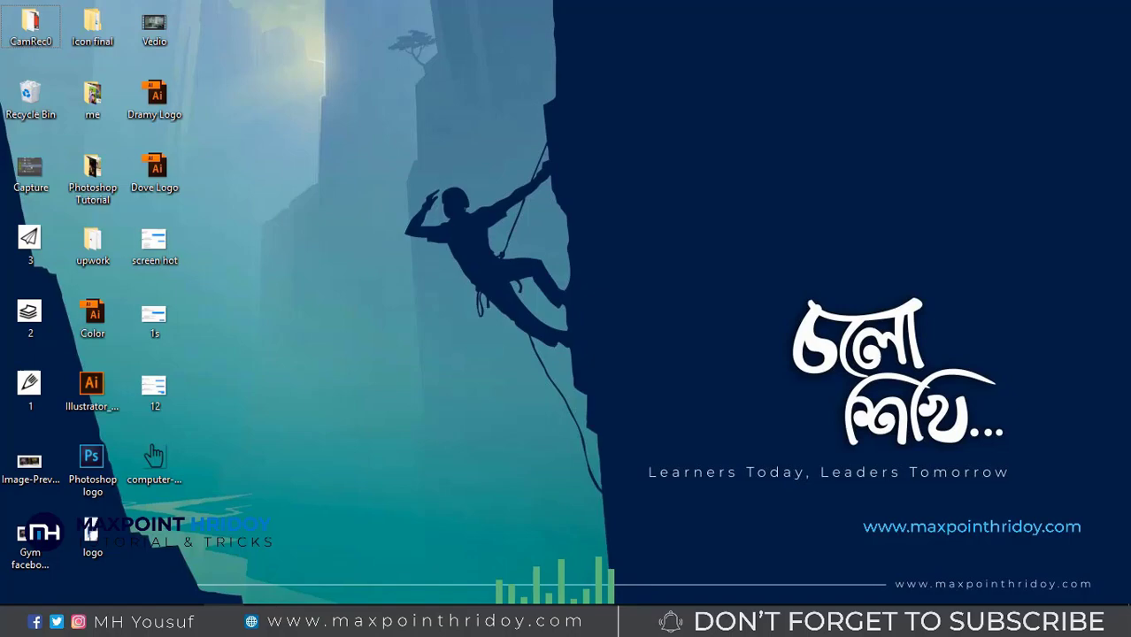
pyautogui.doubleClick(92, 464)
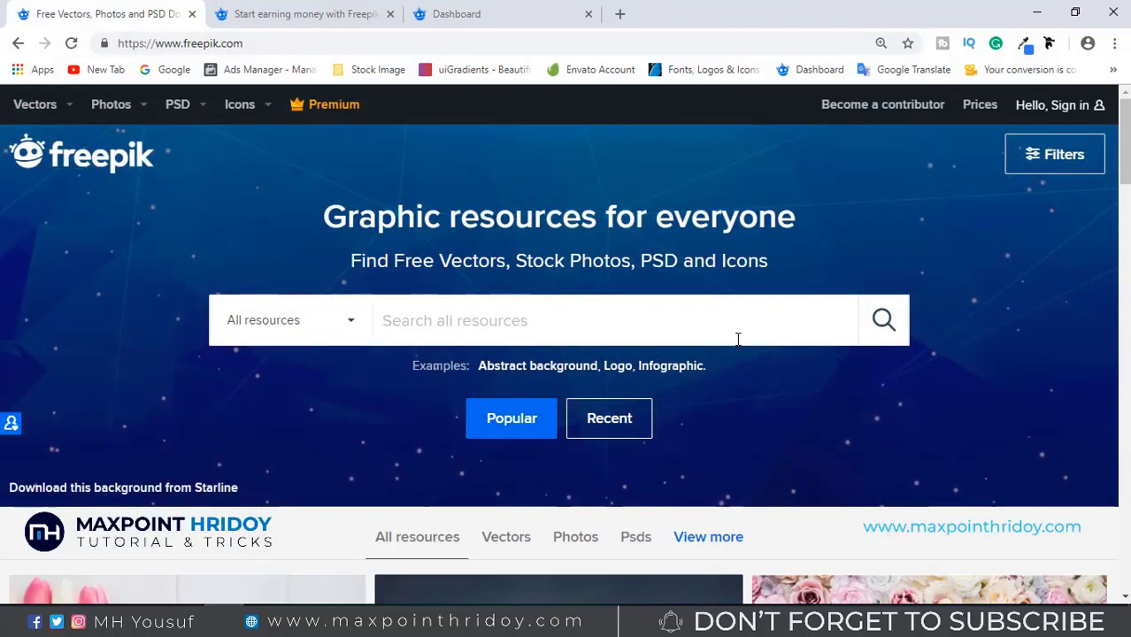
pyautogui.scroll(-4, 808, 333)
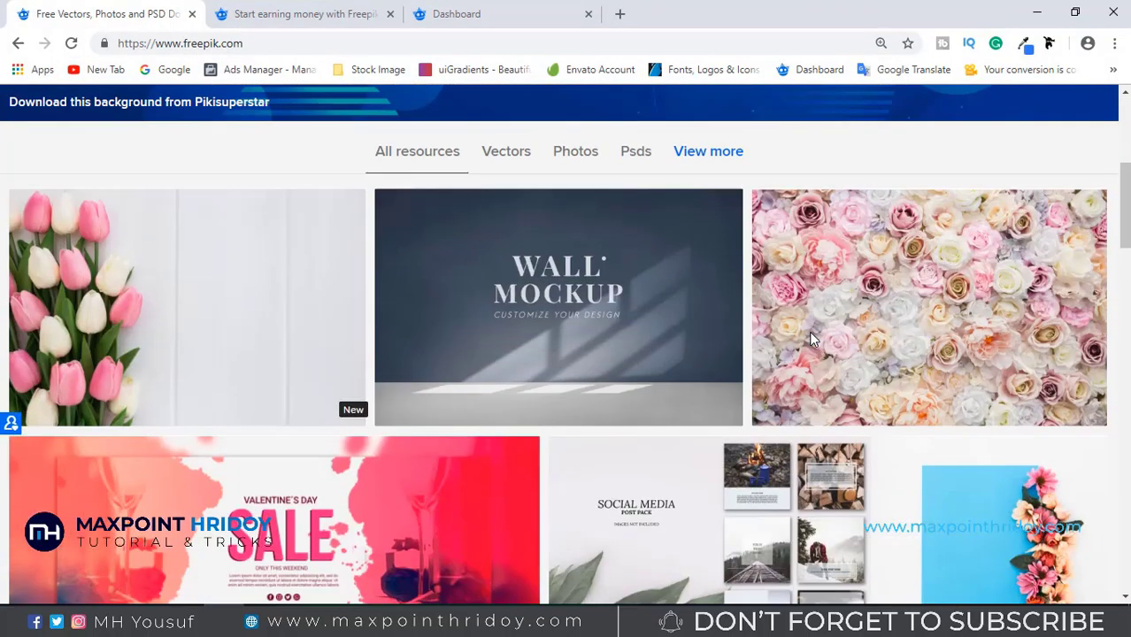
pyautogui.click(256, 14)
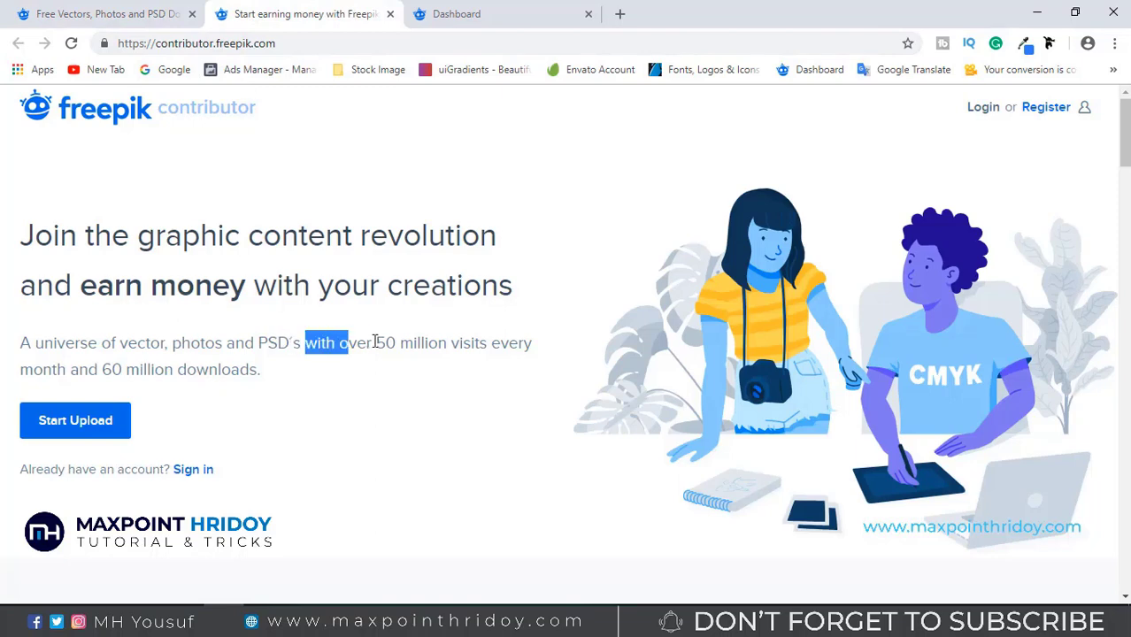
pyautogui.moveTo(57, 367); pyautogui.dragTo(234, 373)
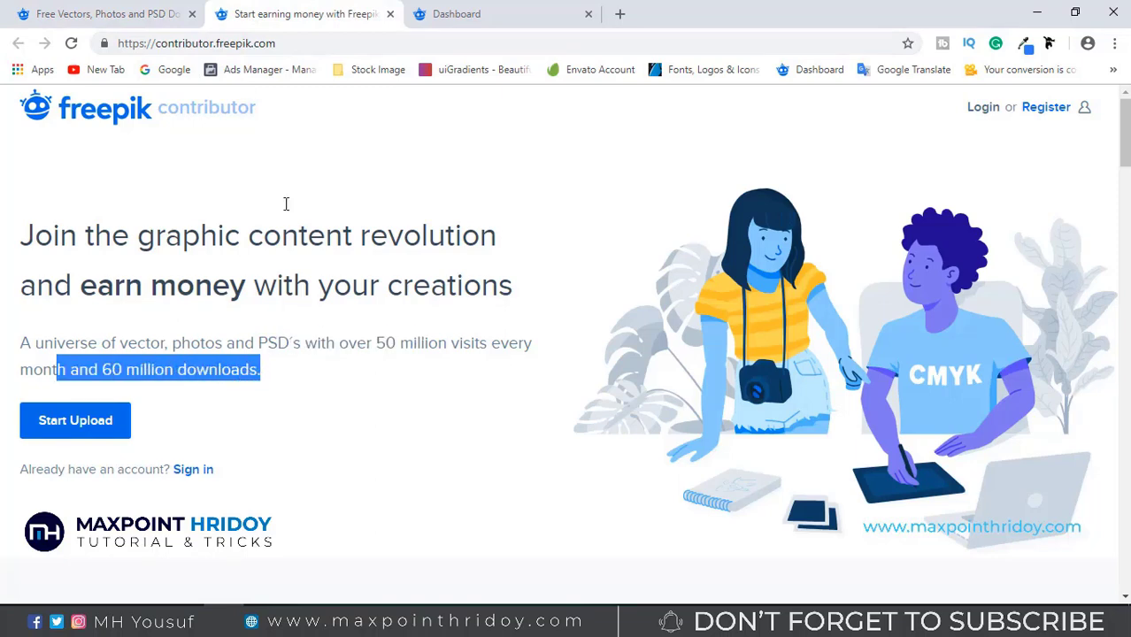
pyautogui.click(133, 13)
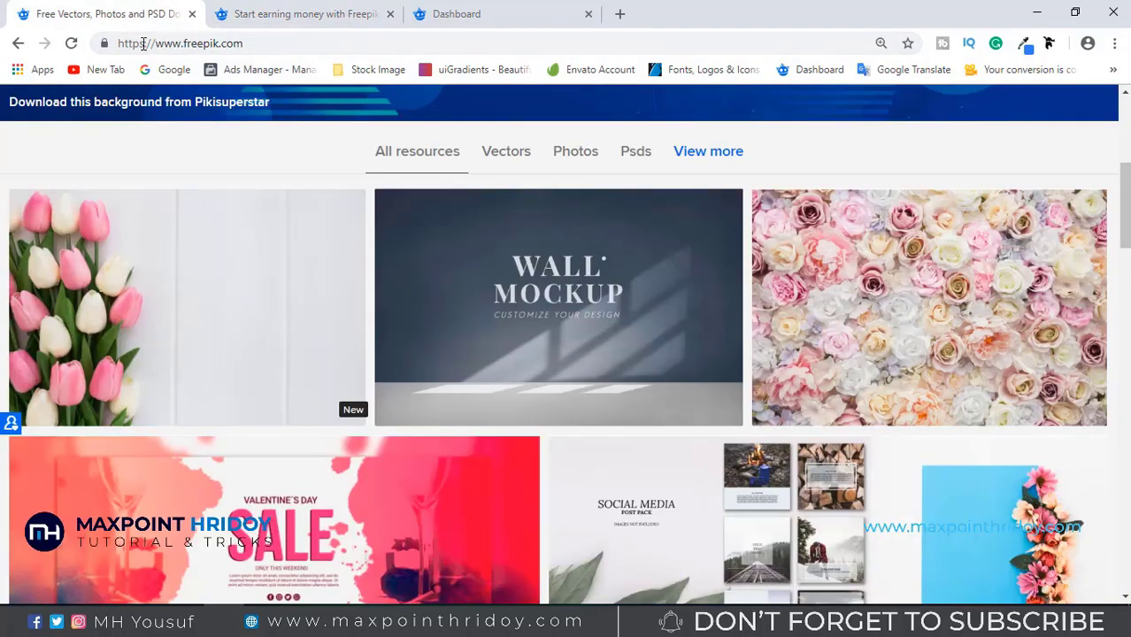
pyautogui.scroll(4, 691, 330)
pyautogui.scroll(-5, 916, 354)
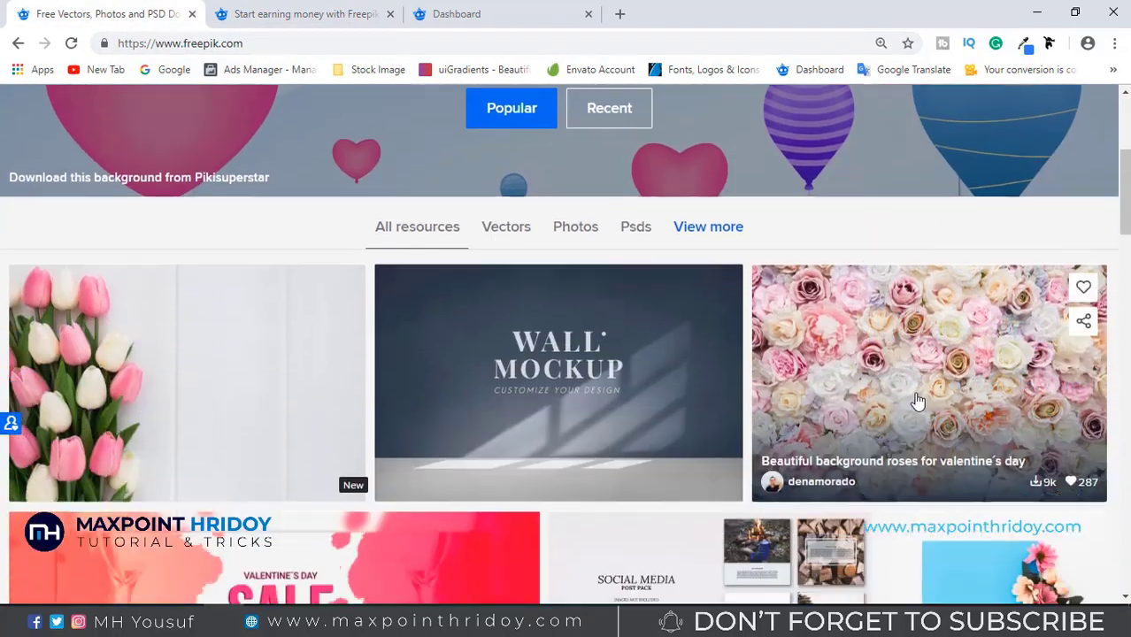
pyautogui.scroll(-3, 899, 415)
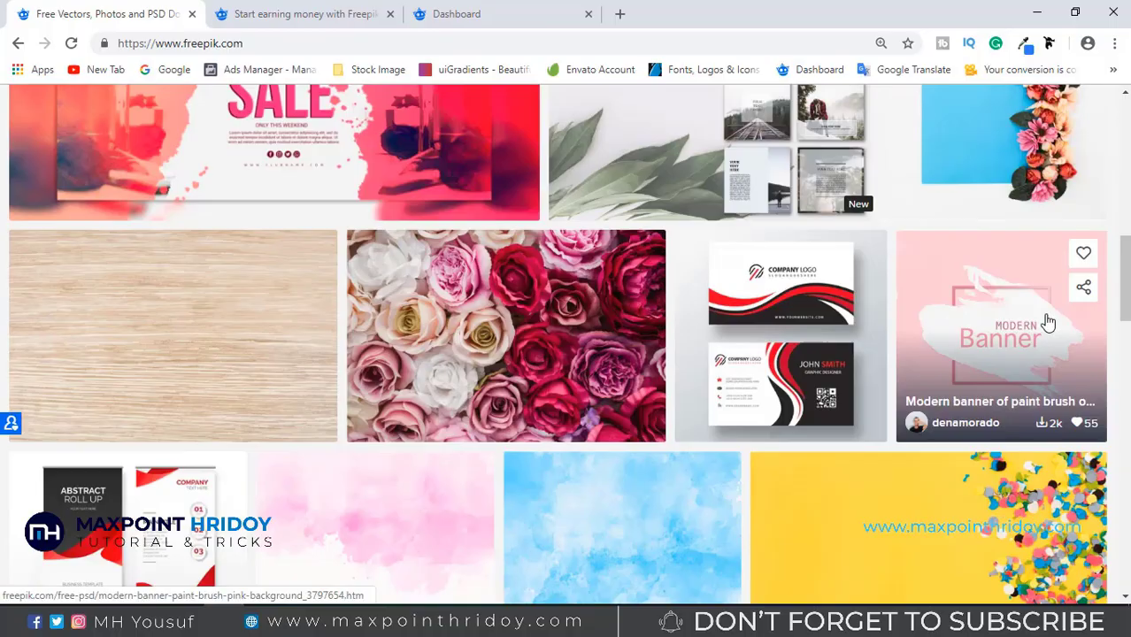
pyautogui.scroll(5, 1047, 323)
pyautogui.scroll(-10, 1047, 323)
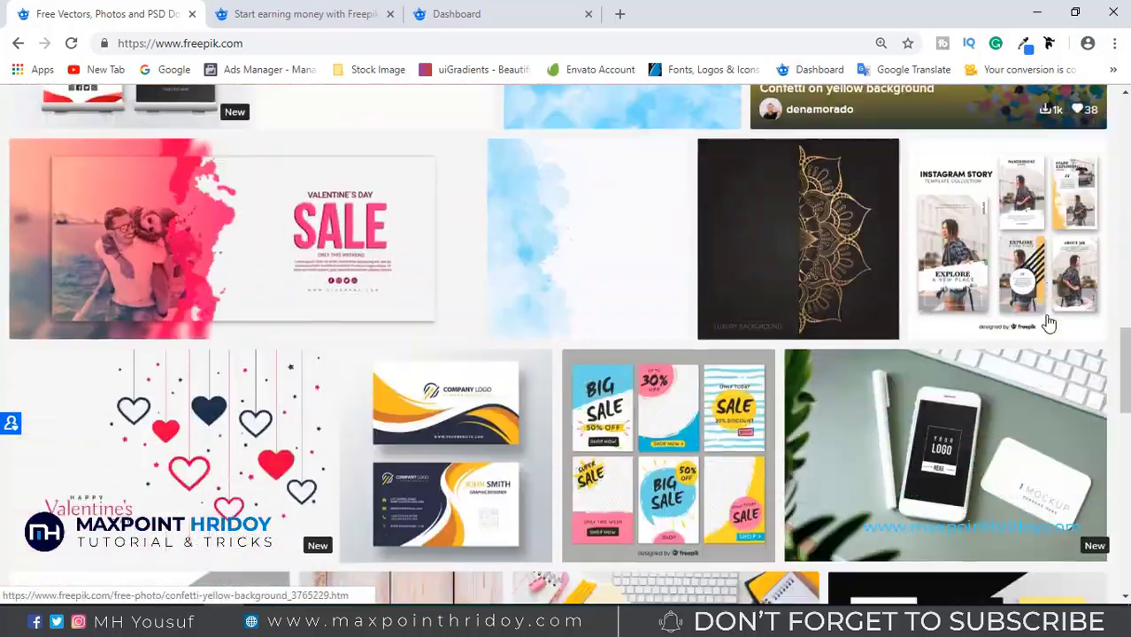
pyautogui.scroll(5, 867, 290)
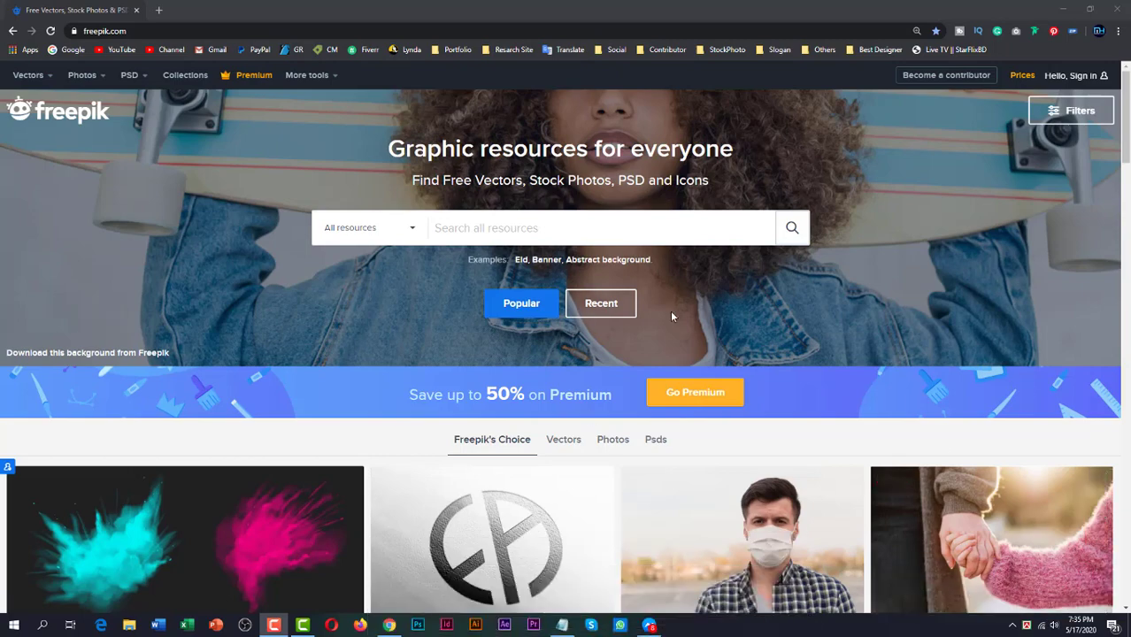
# - Copy the saved bit.ly link from the Notepad note
pyautogui.click(562, 625)
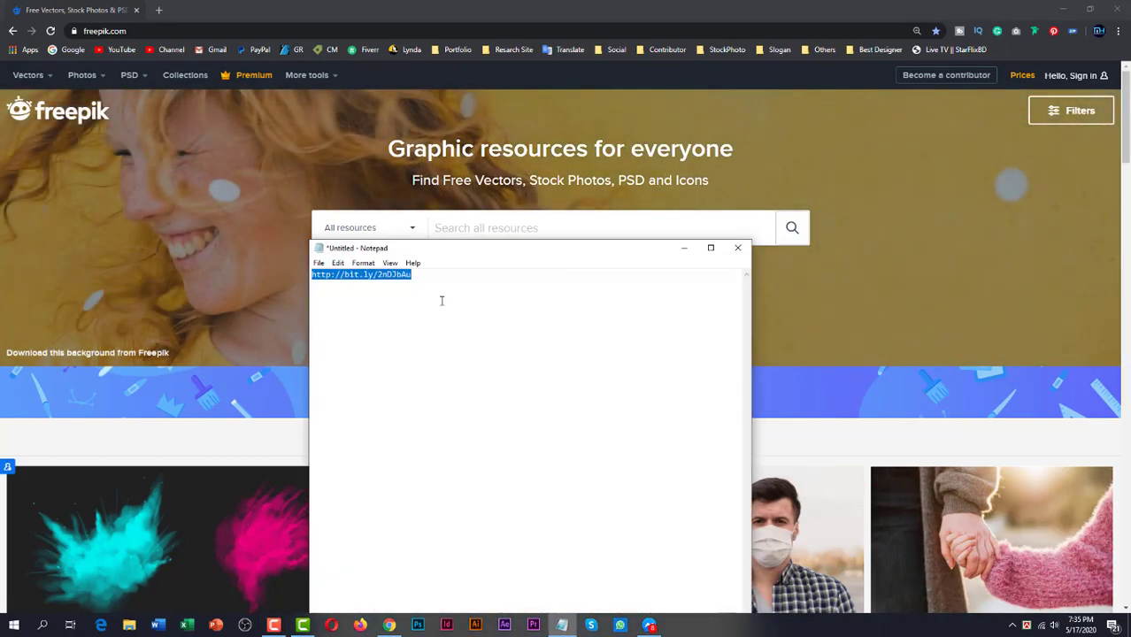
pyautogui.click(501, 280)
pyautogui.rightClick(358, 278)
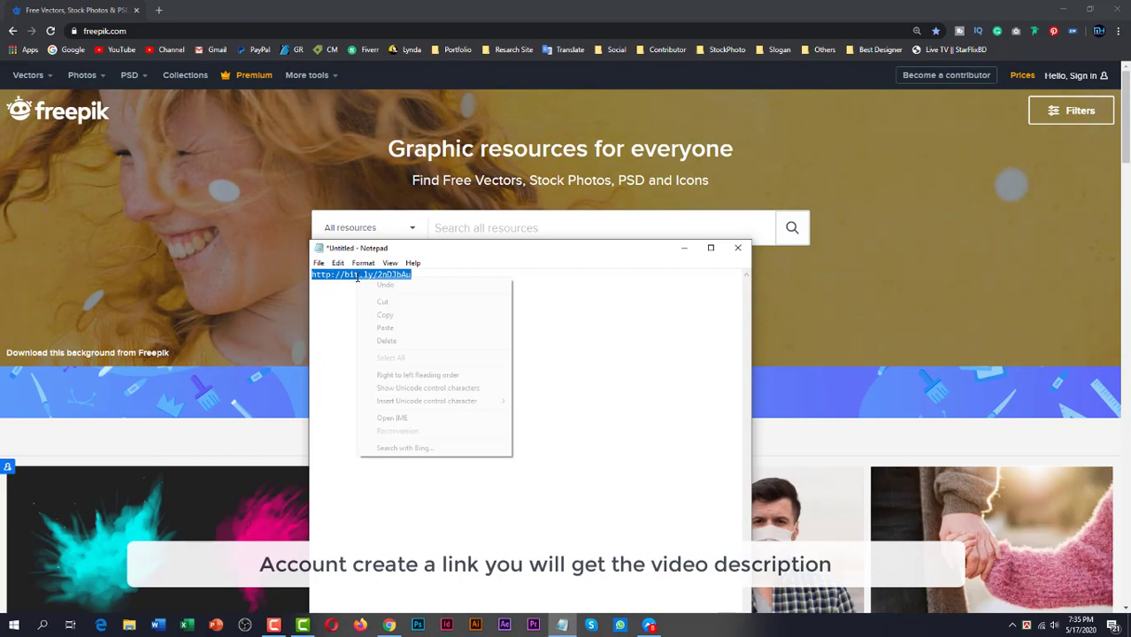
pyautogui.click(386, 315)
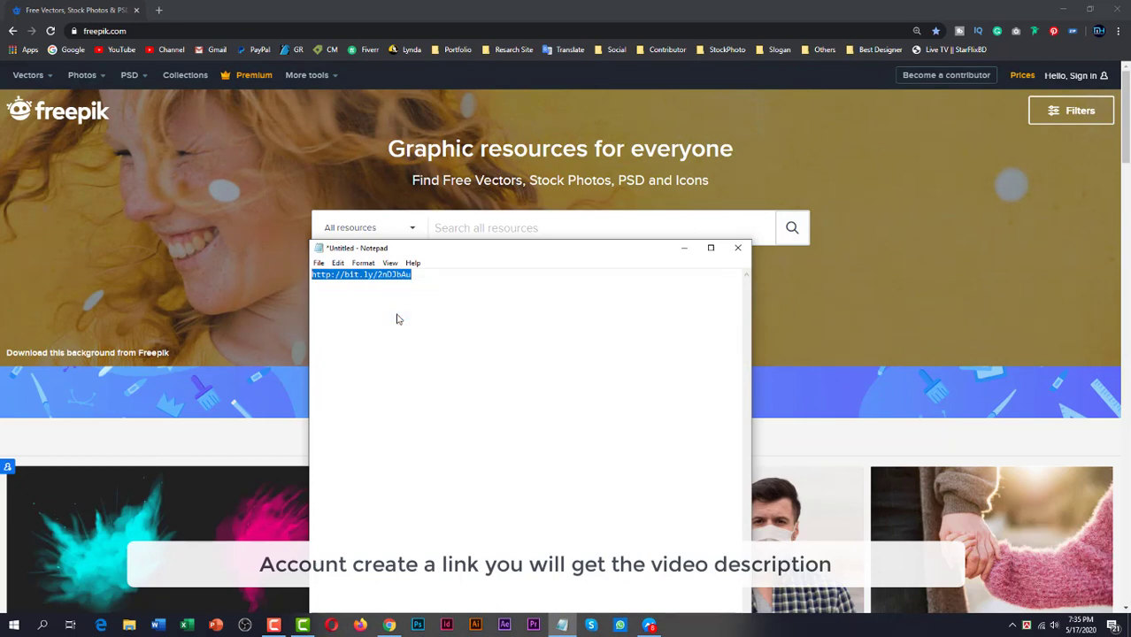
# - Paste the bit.ly link into a new Chrome tab's address bar and load it
pyautogui.click(159, 12)
pyautogui.click(148, 30)
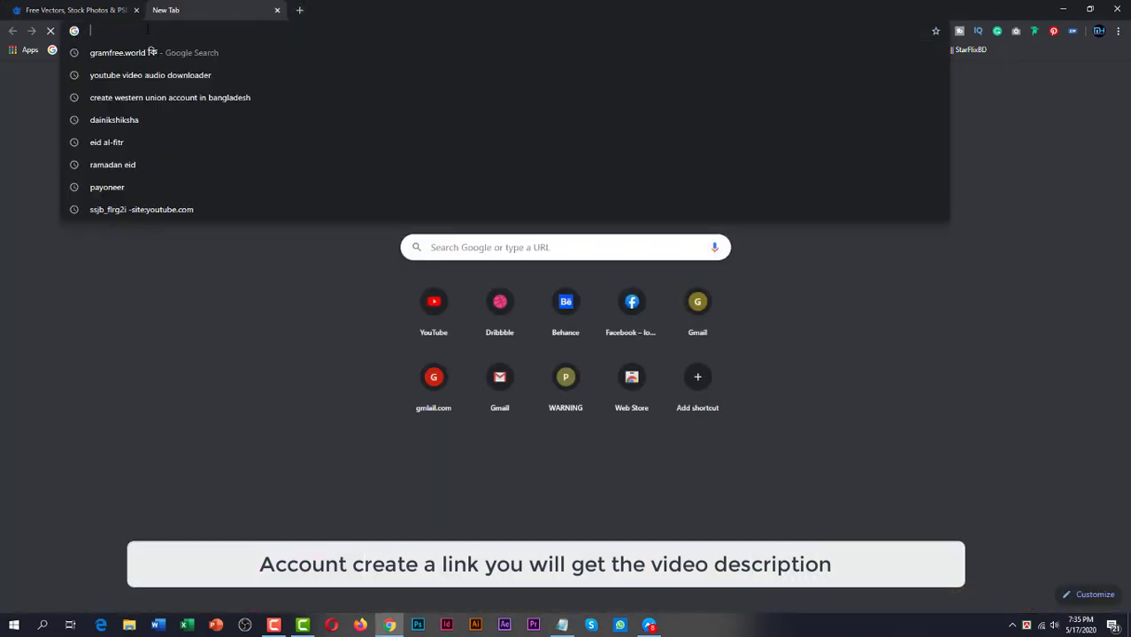
pyautogui.rightClick(148, 30)
pyautogui.click(184, 107)
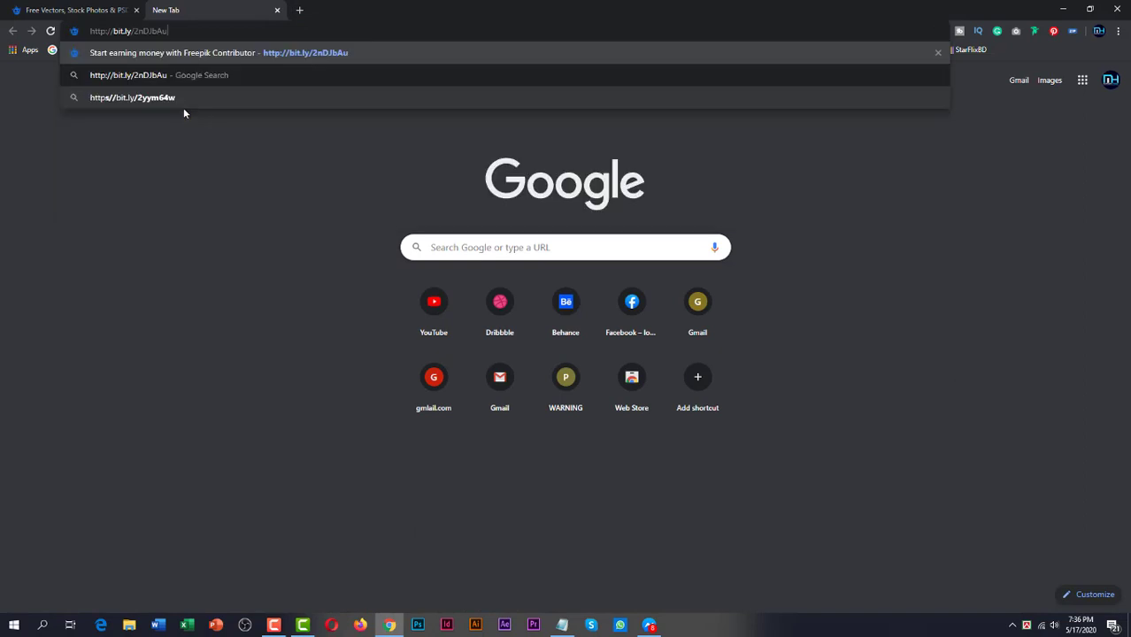
pyautogui.press('Return')
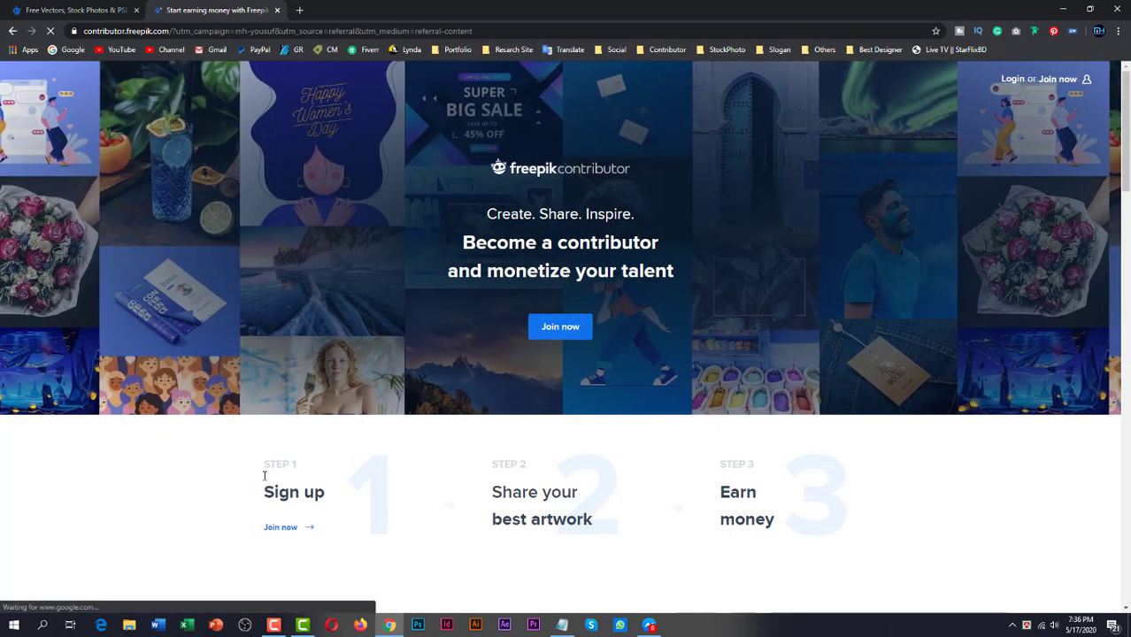
# - Highlight the Sign up, Share your best artwork and Earn money step headings, then choose Join now
pyautogui.moveTo(265, 462); pyautogui.dragTo(409, 495)
pyautogui.moveTo(495, 492); pyautogui.dragTo(601, 524)
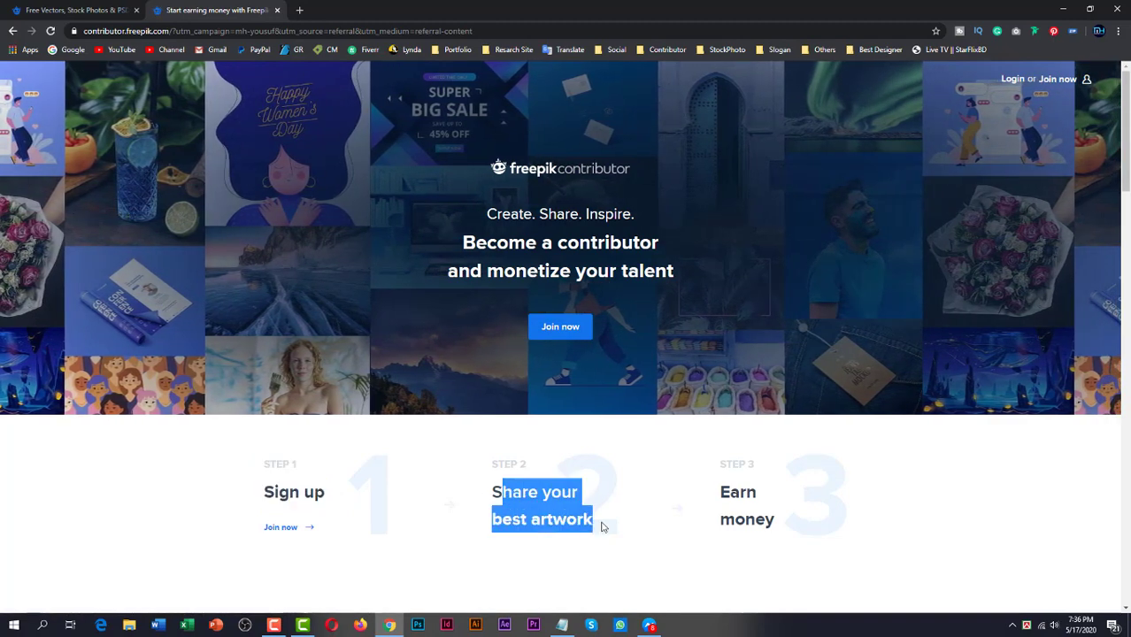
pyautogui.moveTo(699, 494); pyautogui.dragTo(785, 535)
pyautogui.click(518, 548)
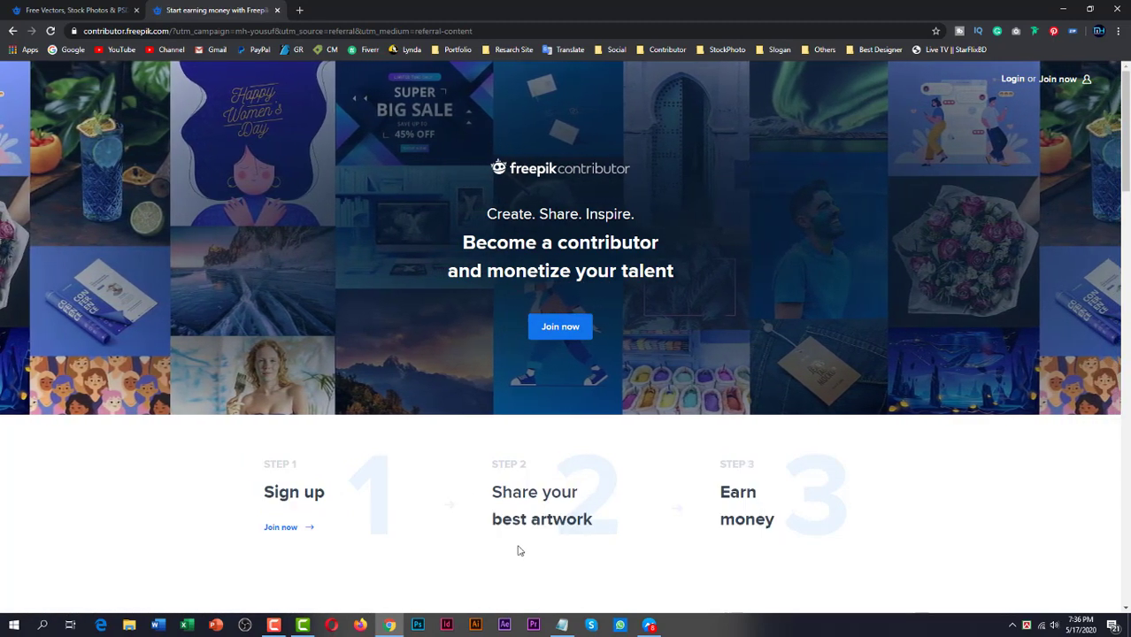
pyautogui.moveTo(242, 460); pyautogui.dragTo(324, 500)
pyautogui.click(323, 500)
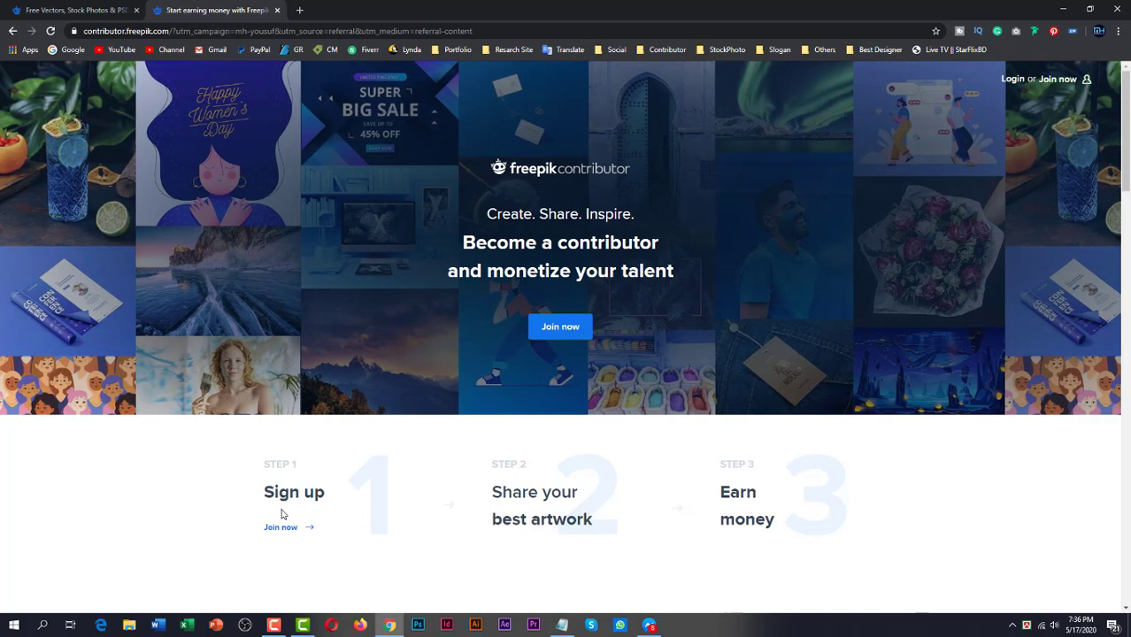
pyautogui.click(563, 329)
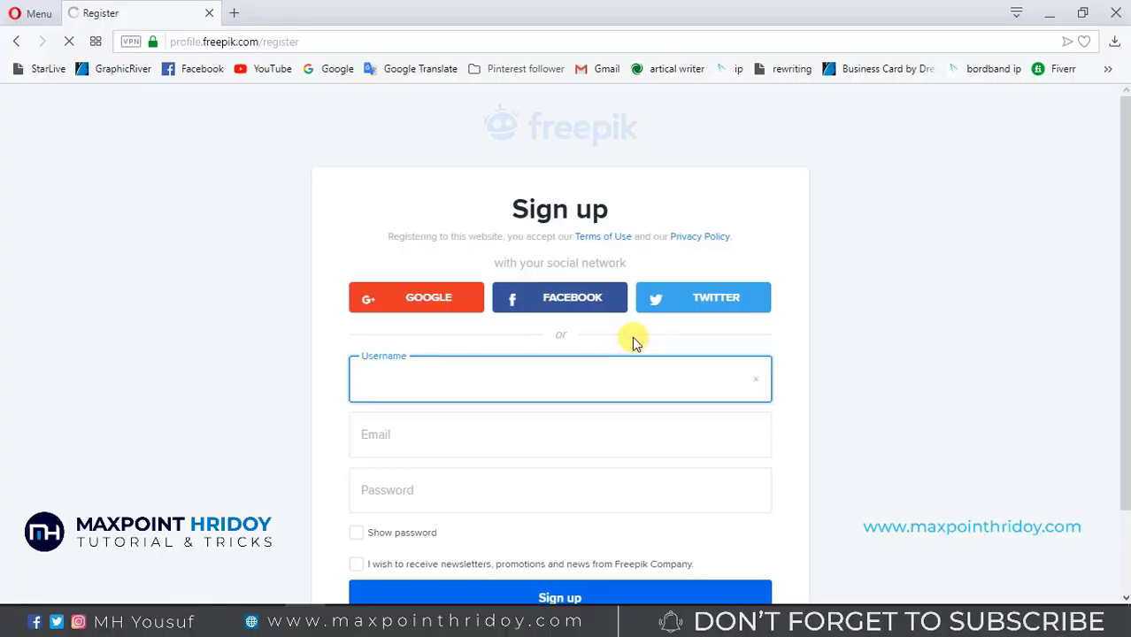
# - Review the entered e-mail and password, then submit the Sign up form
pyautogui.scroll(-1, 550, 343)
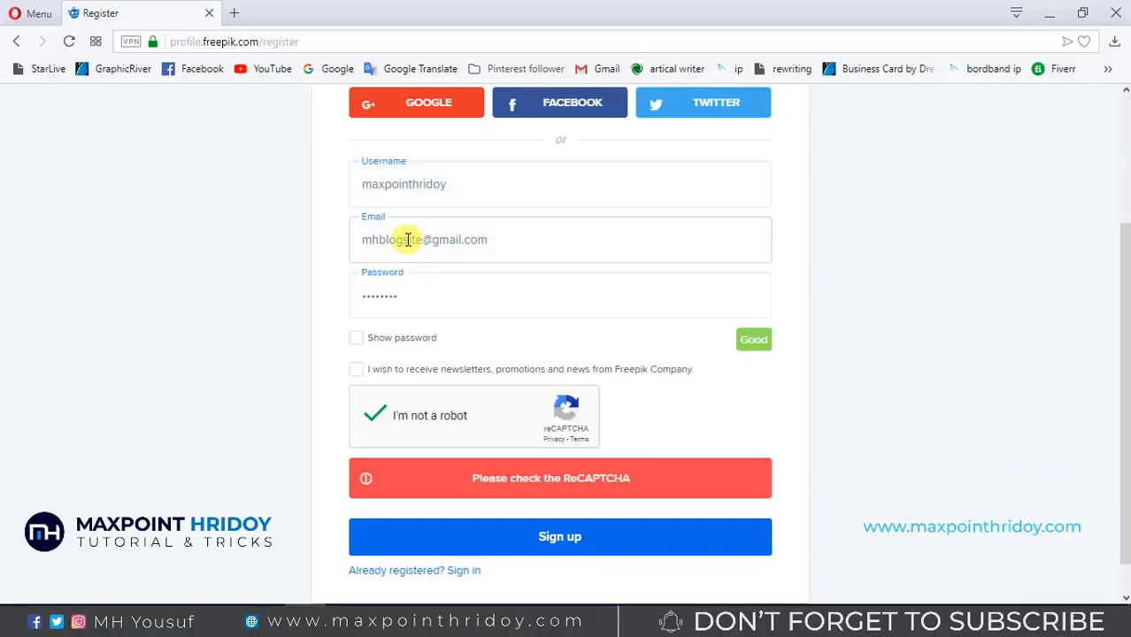
pyautogui.moveTo(382, 241); pyautogui.dragTo(507, 243)
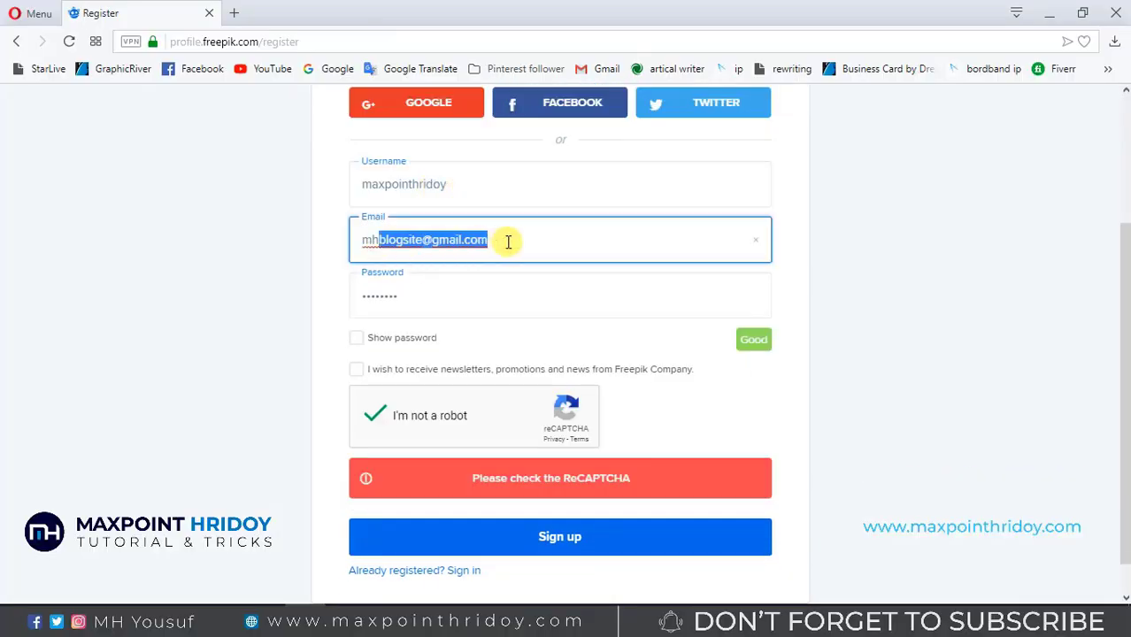
pyautogui.click(409, 295)
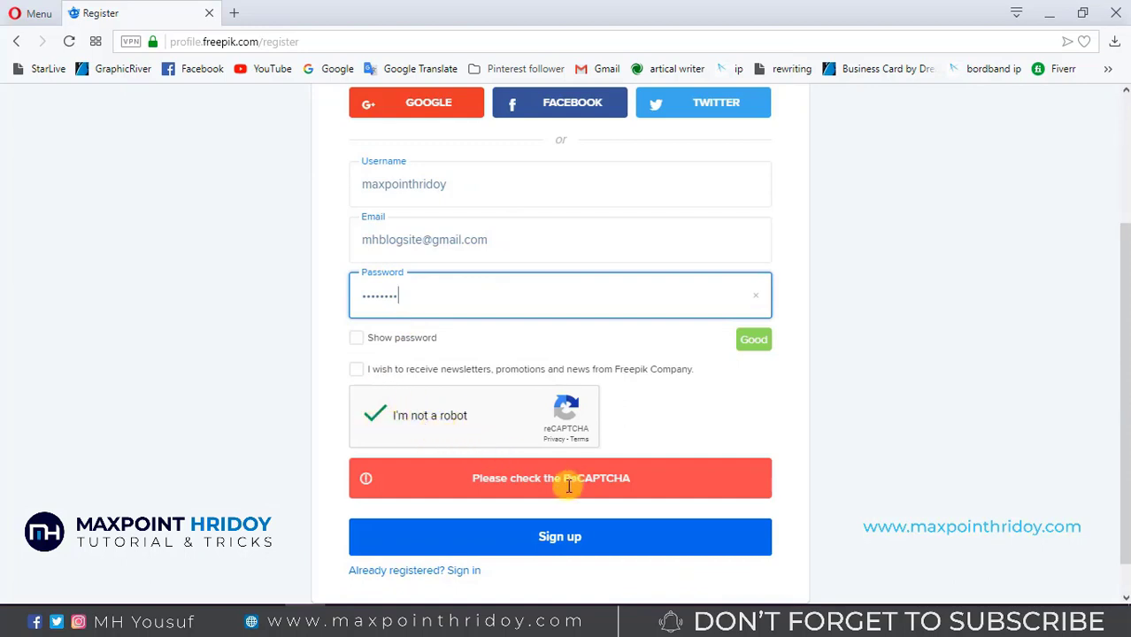
pyautogui.scroll(-1, 569, 486)
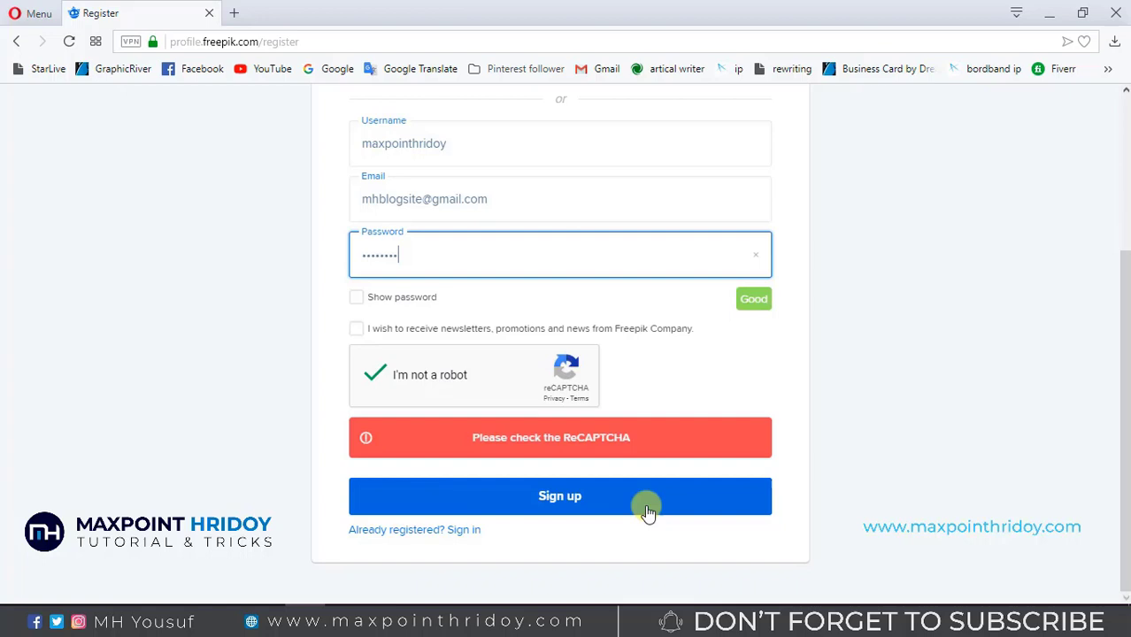
pyautogui.scroll(3, 614, 506)
pyautogui.scroll(-1, 651, 581)
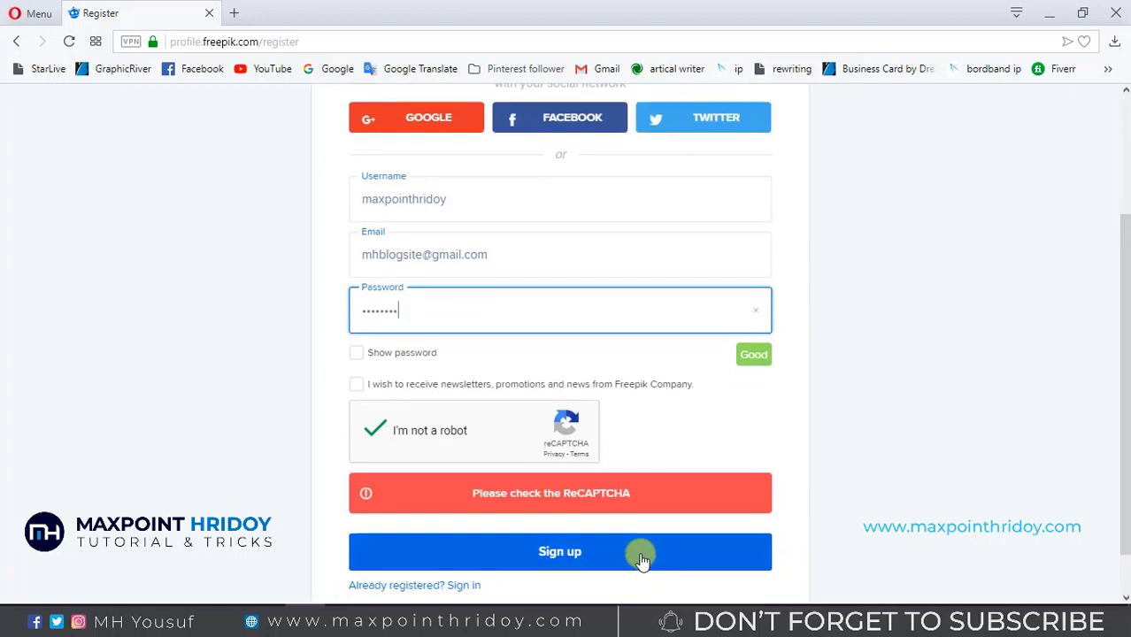
pyautogui.click(640, 555)
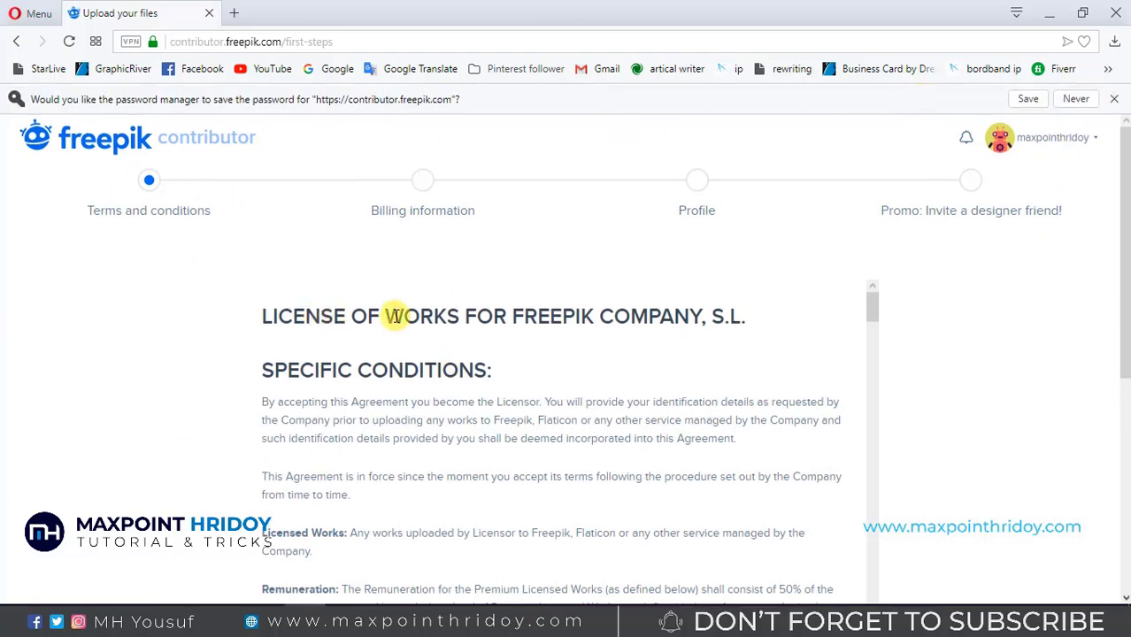
# - Zoom to 90% and back to 100%, read through the license, and accept the terms
pyautogui.hotkey('ctrl', '-')
pyautogui.hotkey('ctrl', '+')
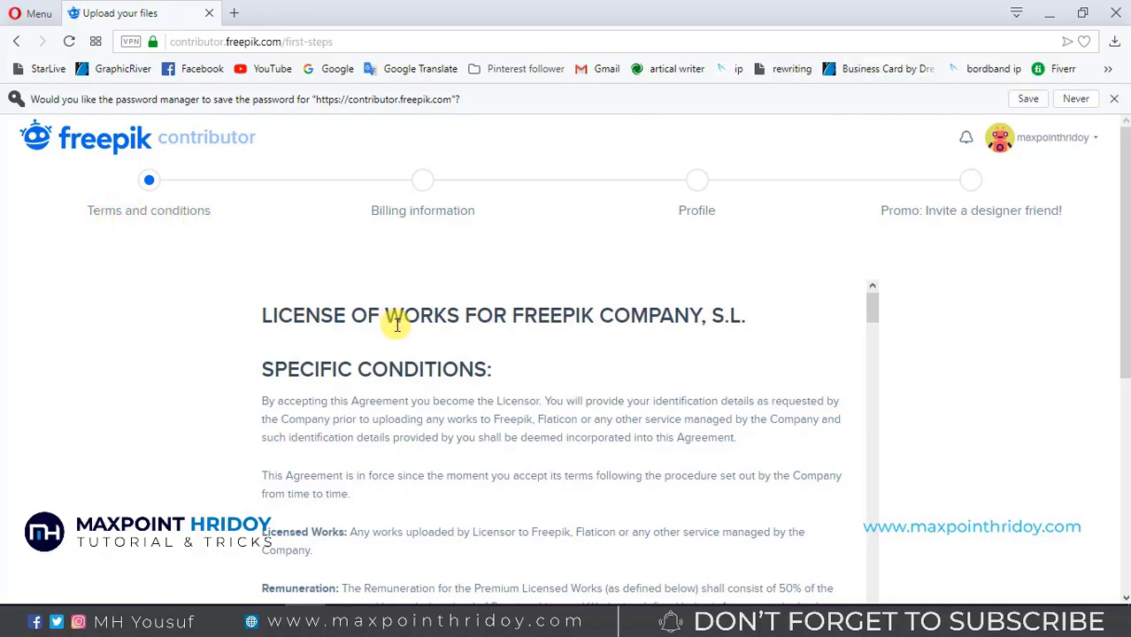
pyautogui.scroll(-6, 492, 406)
pyautogui.scroll(-15, 526, 429)
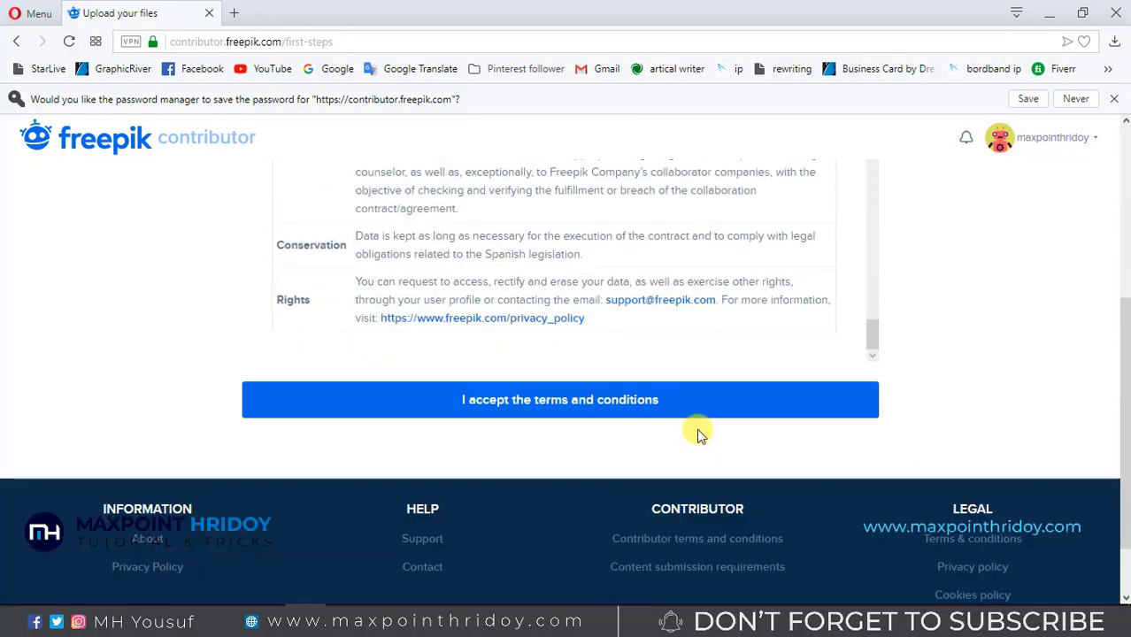
pyautogui.scroll(1, 681, 417)
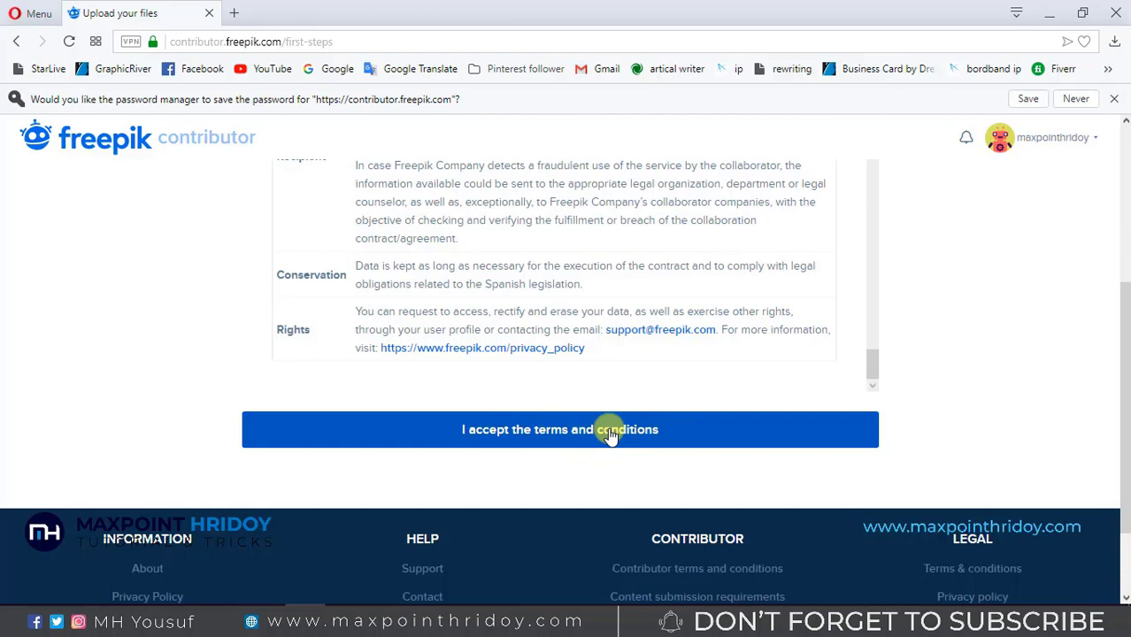
pyautogui.scroll(1, 624, 411)
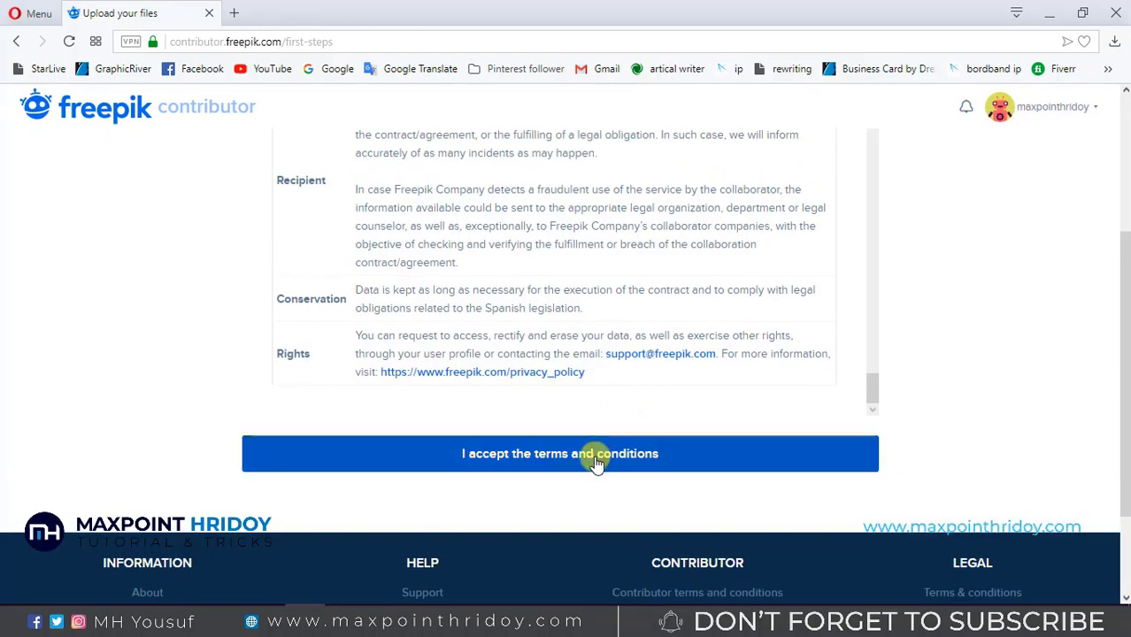
pyautogui.click(593, 463)
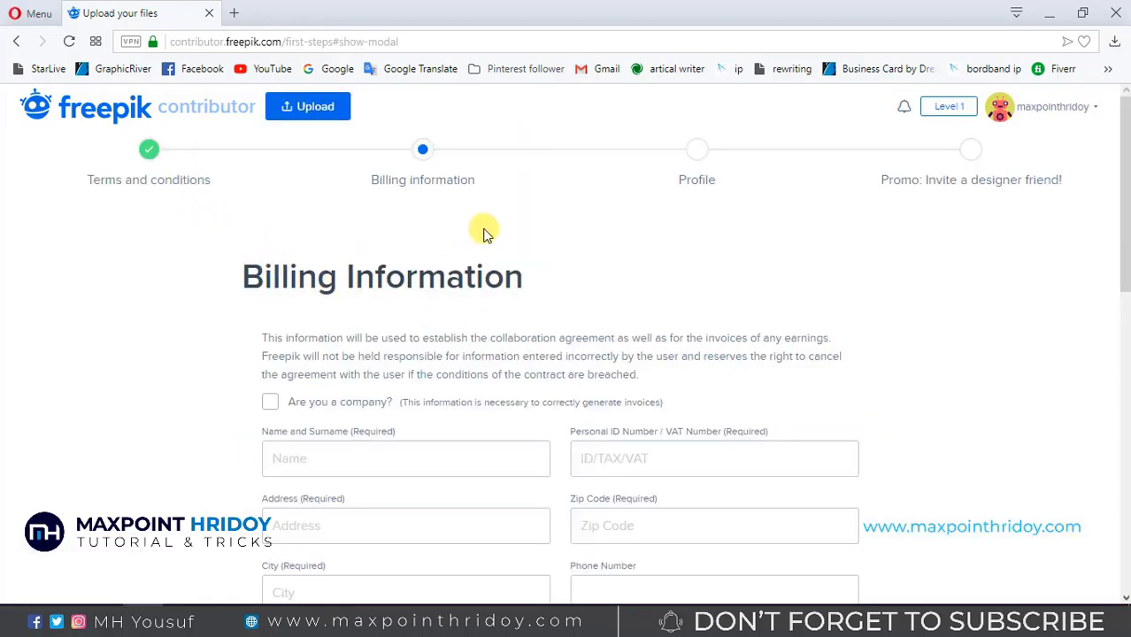
# - Enter the name, address and city, choose Payoneer, and fill in the Payoneer account e-mail
pyautogui.scroll(-2, 403, 459)
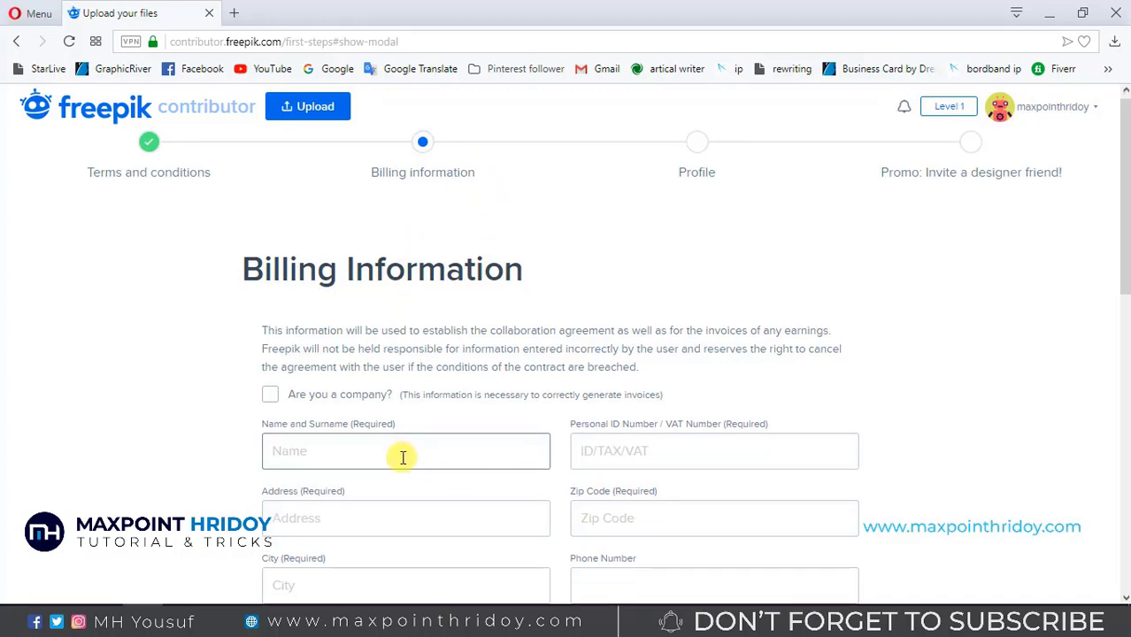
pyautogui.click(396, 295)
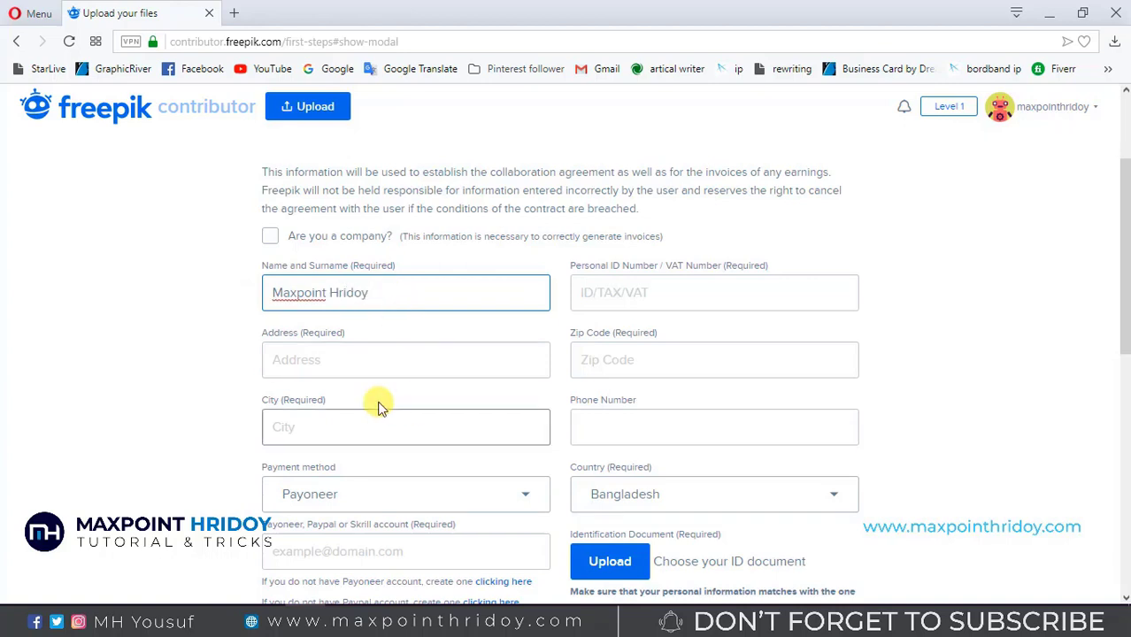
pyautogui.click(378, 361)
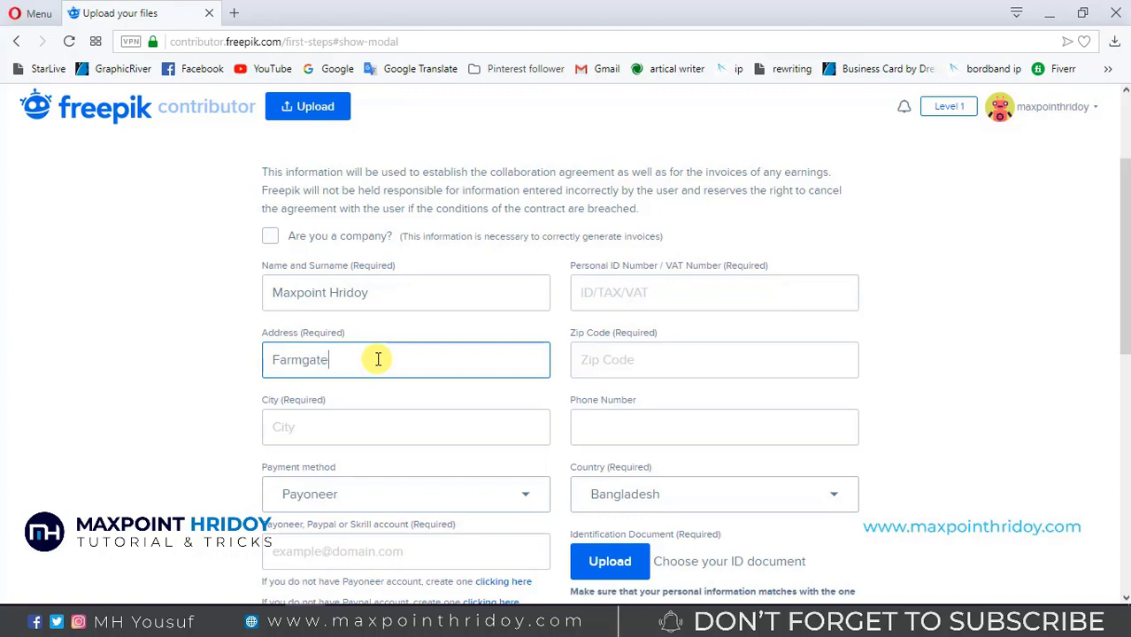
pyautogui.click(334, 425)
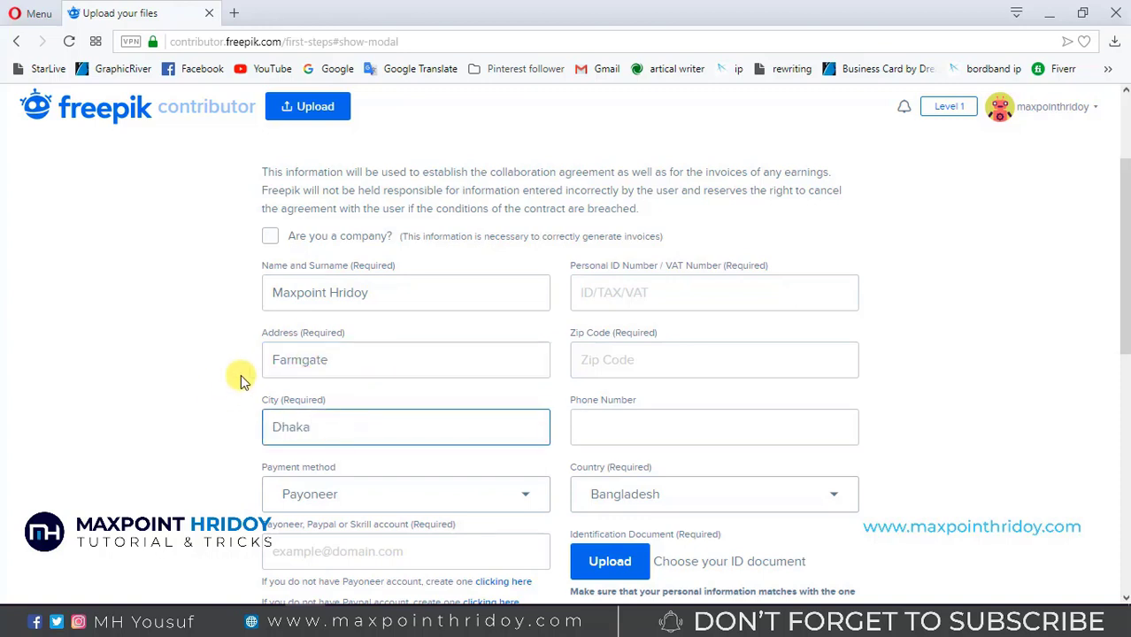
pyautogui.scroll(-1, 301, 377)
pyautogui.click(395, 385)
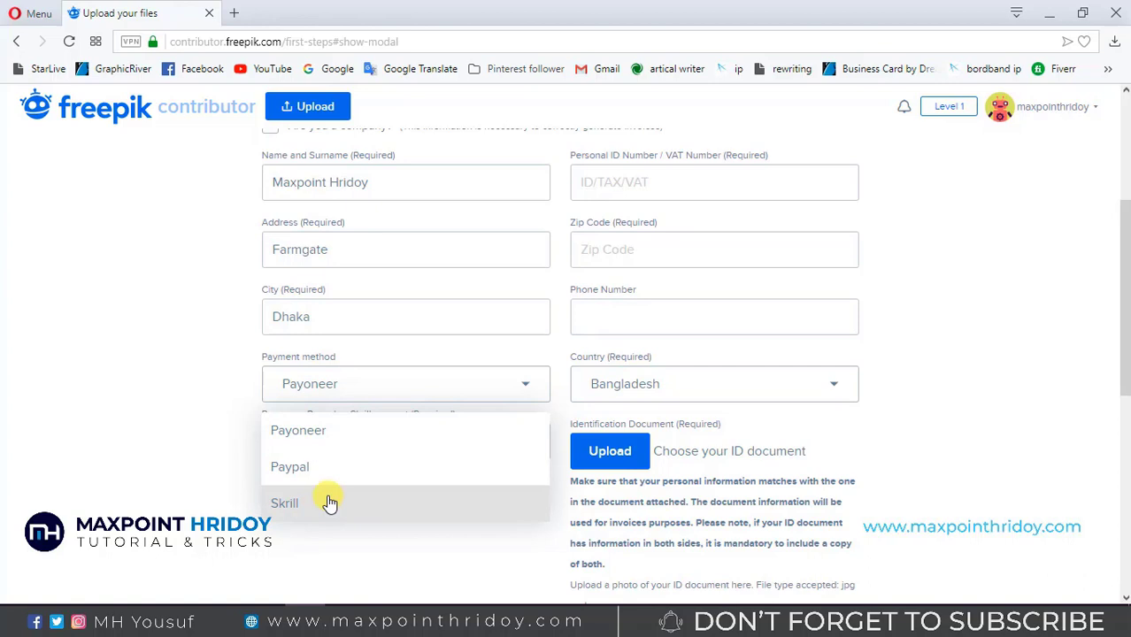
pyautogui.click(362, 440)
pyautogui.click(429, 443)
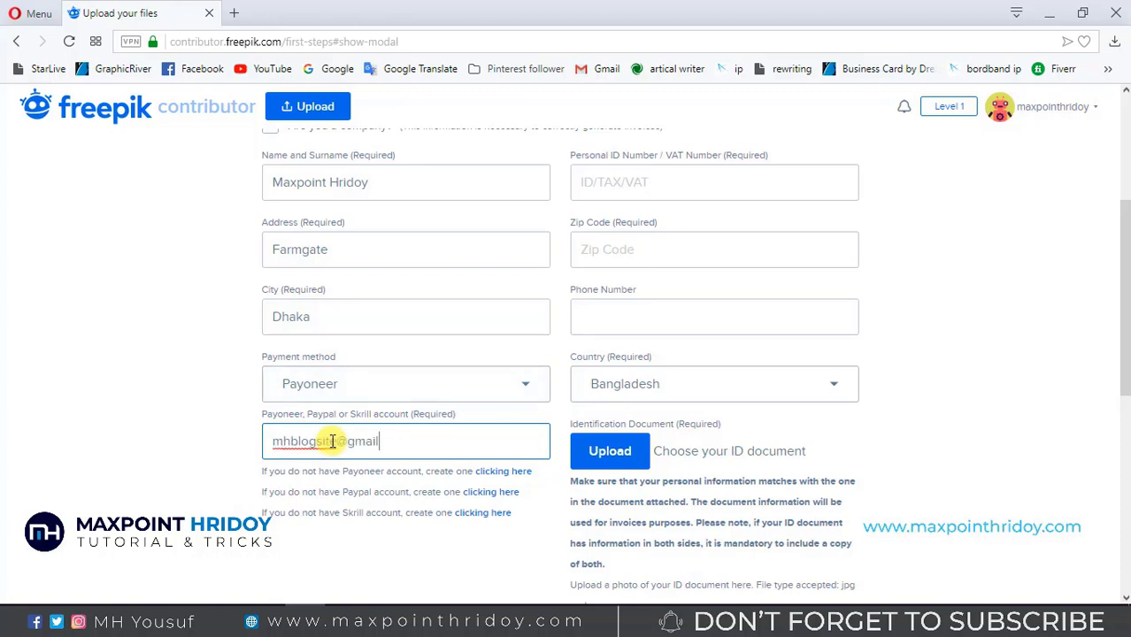
pyautogui.scroll(1, 639, 222)
# - Enter the personal ID number, zip code and phone, keeping Bangladesh as the country
pyautogui.click(639, 240)
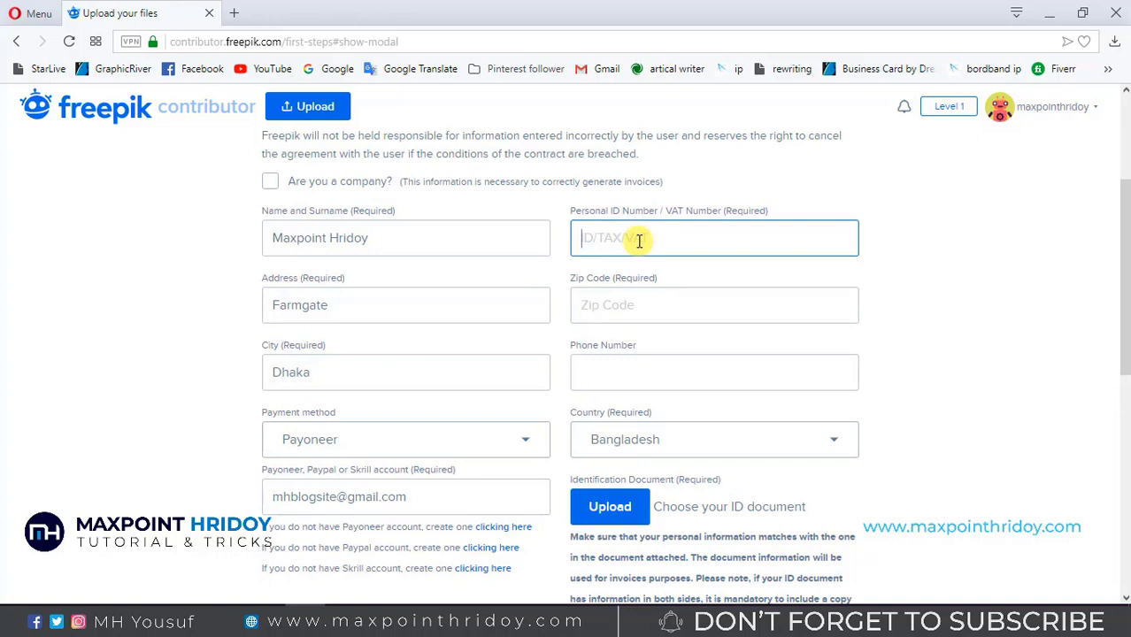
pyautogui.write('123')
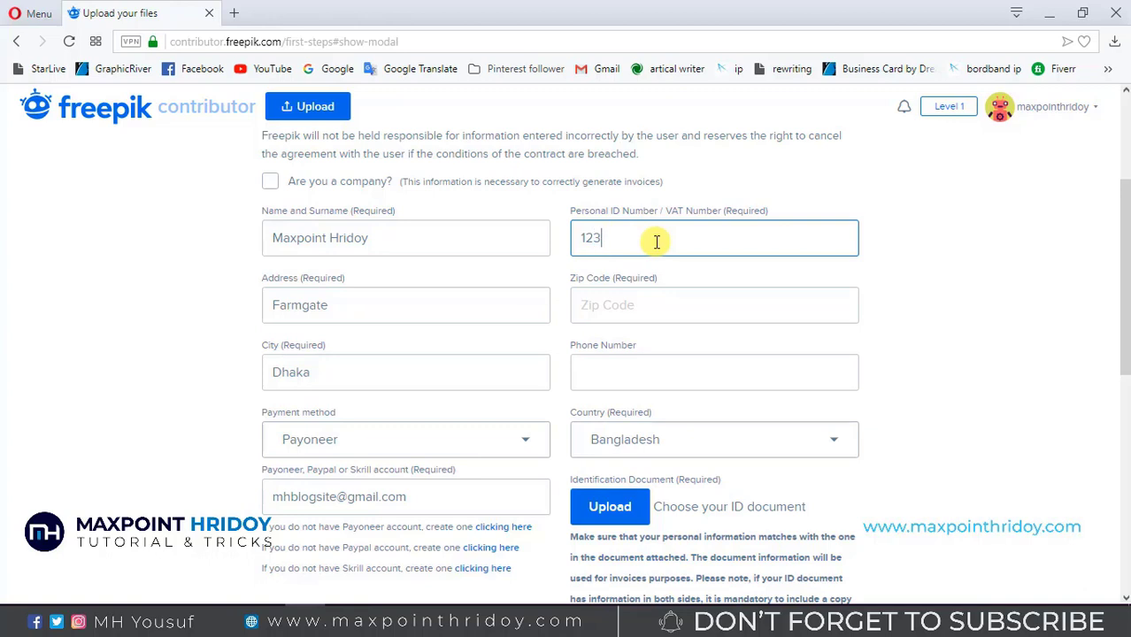
pyautogui.write('45678954')
pyautogui.click(613, 311)
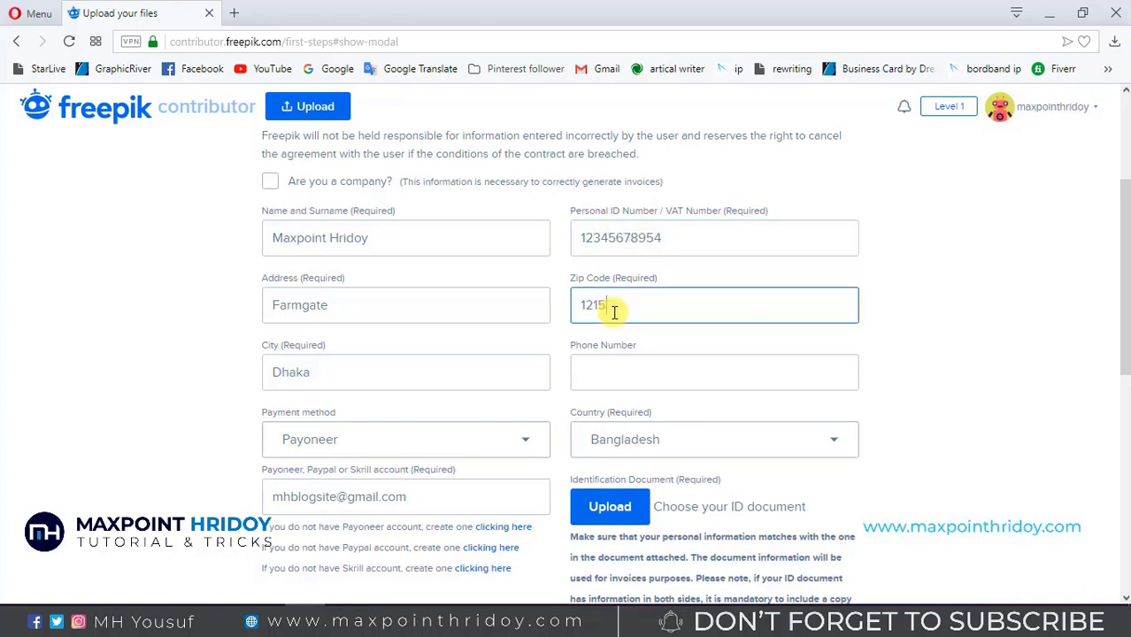
pyautogui.click(620, 378)
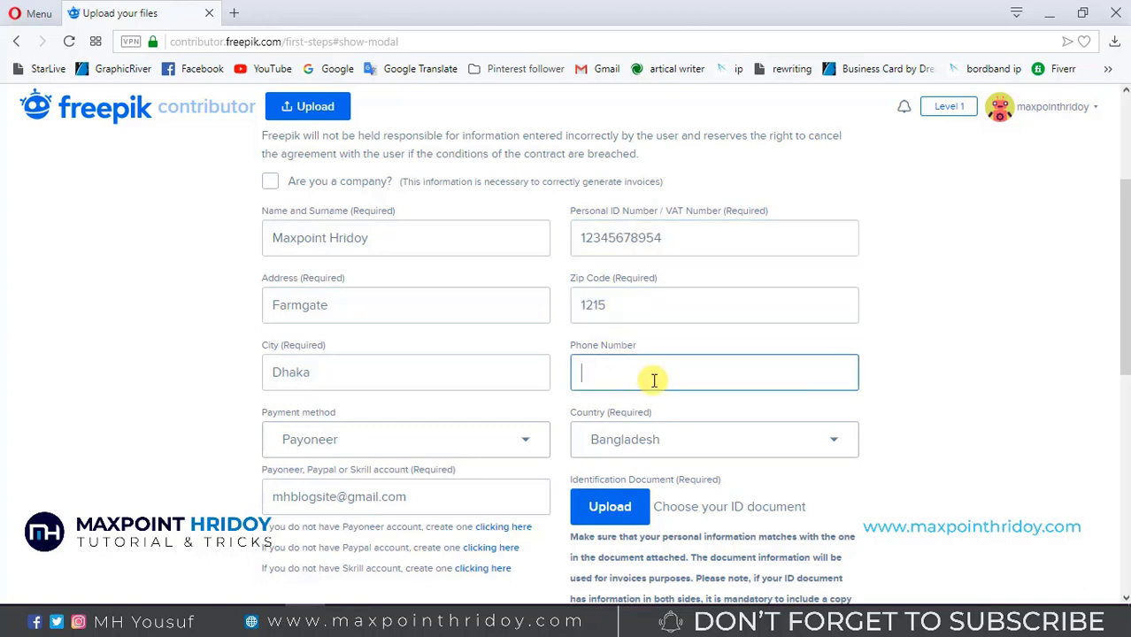
pyautogui.scroll(-1, 650, 380)
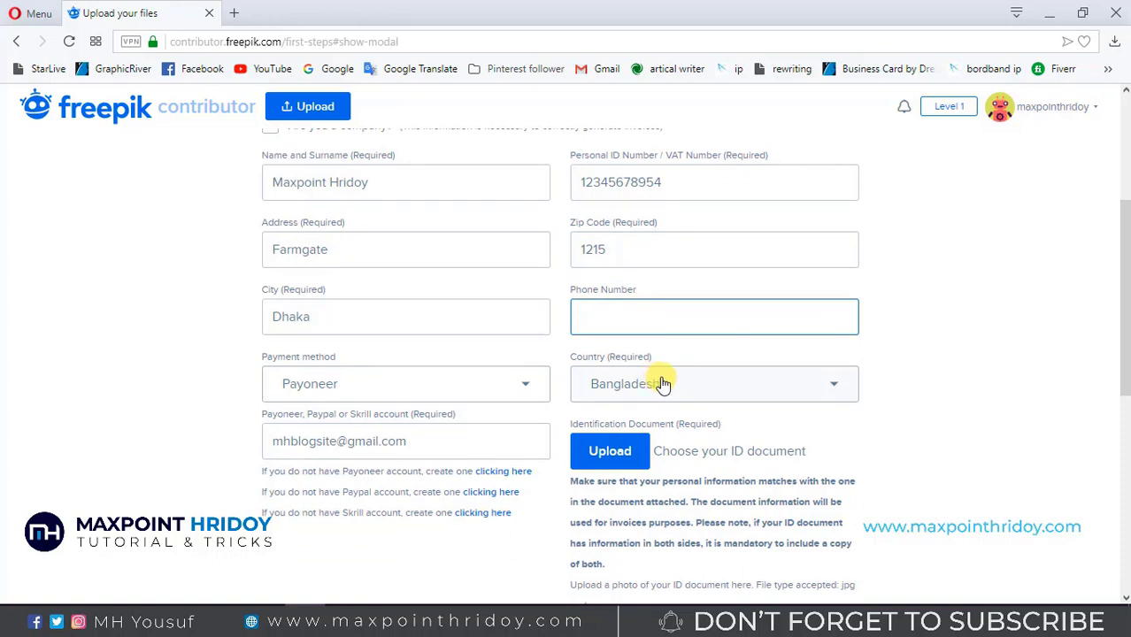
pyautogui.click(690, 392)
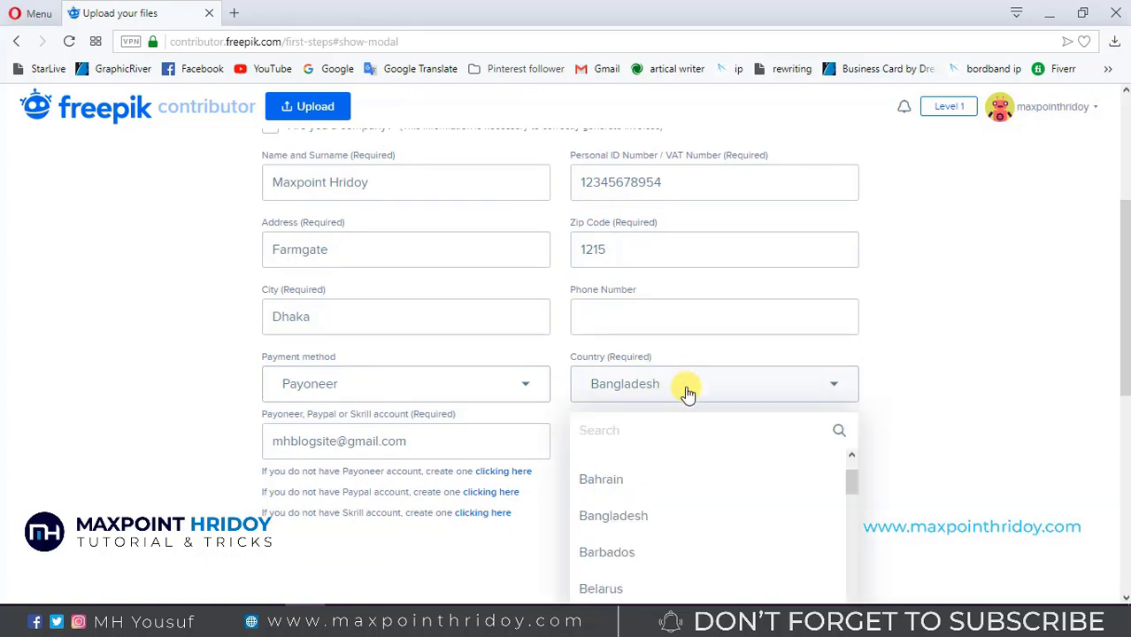
pyautogui.click(689, 392)
pyautogui.click(689, 392)
pyautogui.click(620, 518)
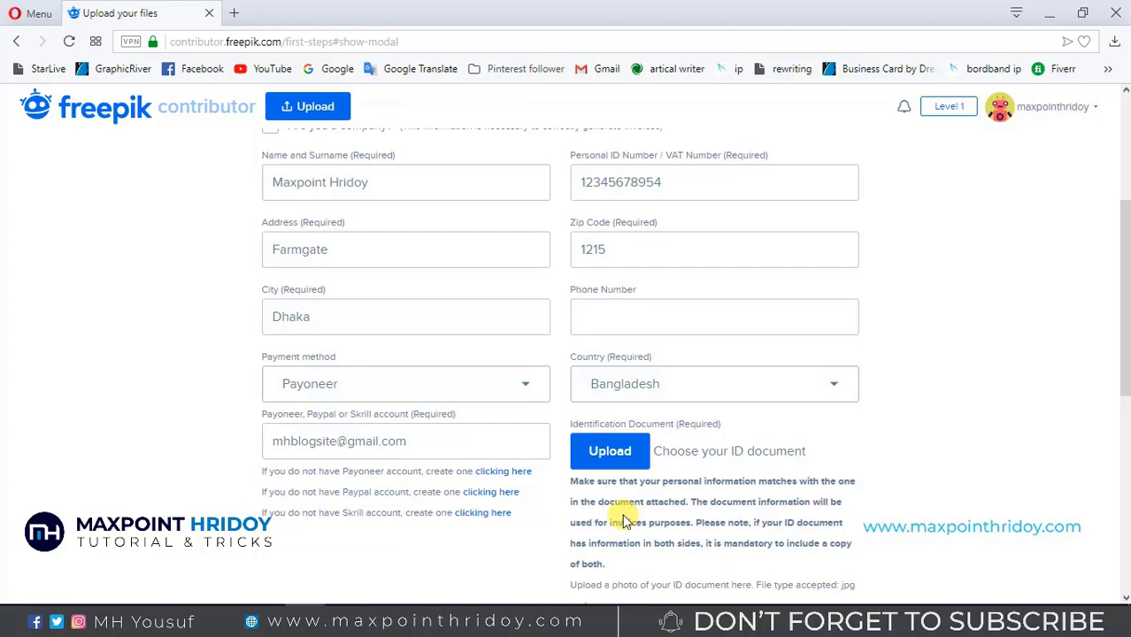
pyautogui.scroll(-3, 815, 509)
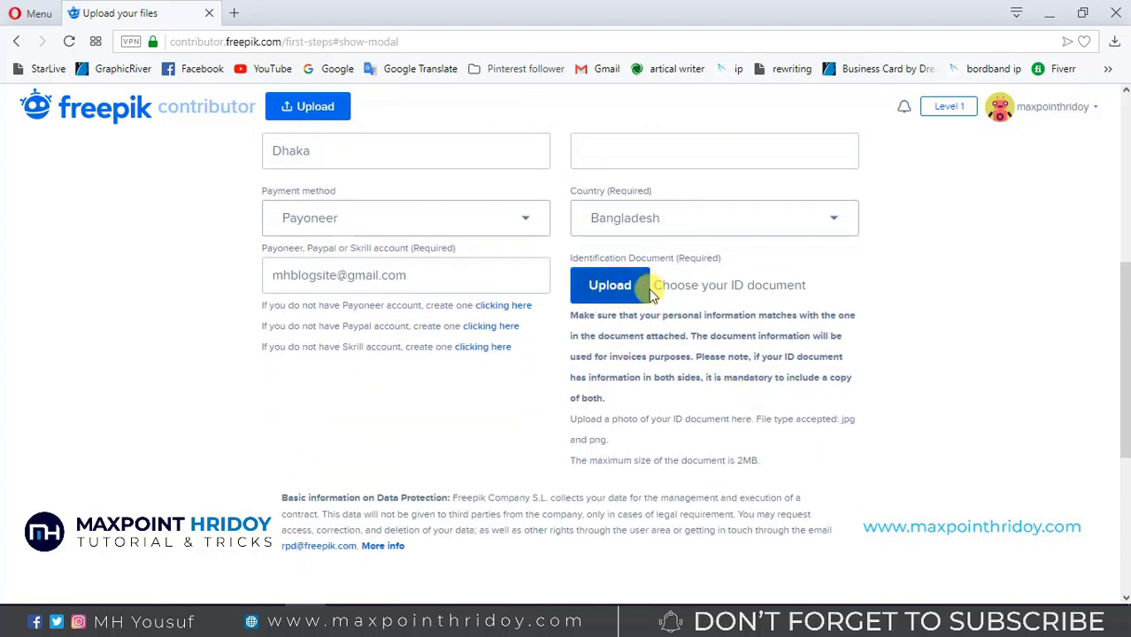
# - Attach Id card.jpg from the Item EPS folder as the identification document
pyautogui.click(610, 286)
pyautogui.write('E:\\A MH Yousuf\\B_Youtube\\Freepik\\Item EPS')
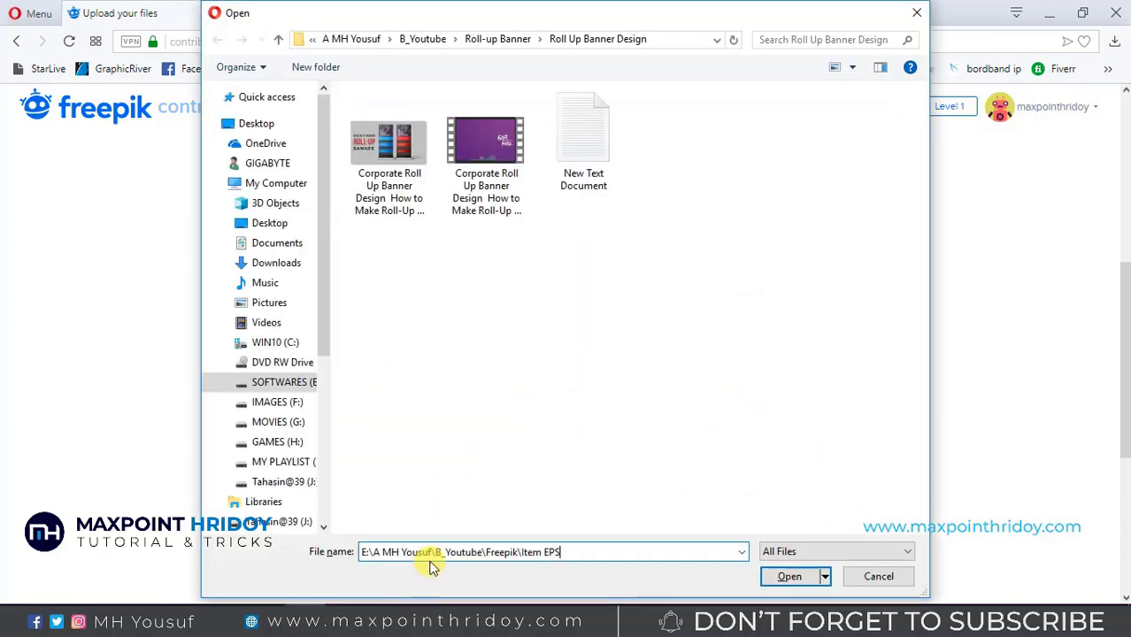
pyautogui.press('Return')
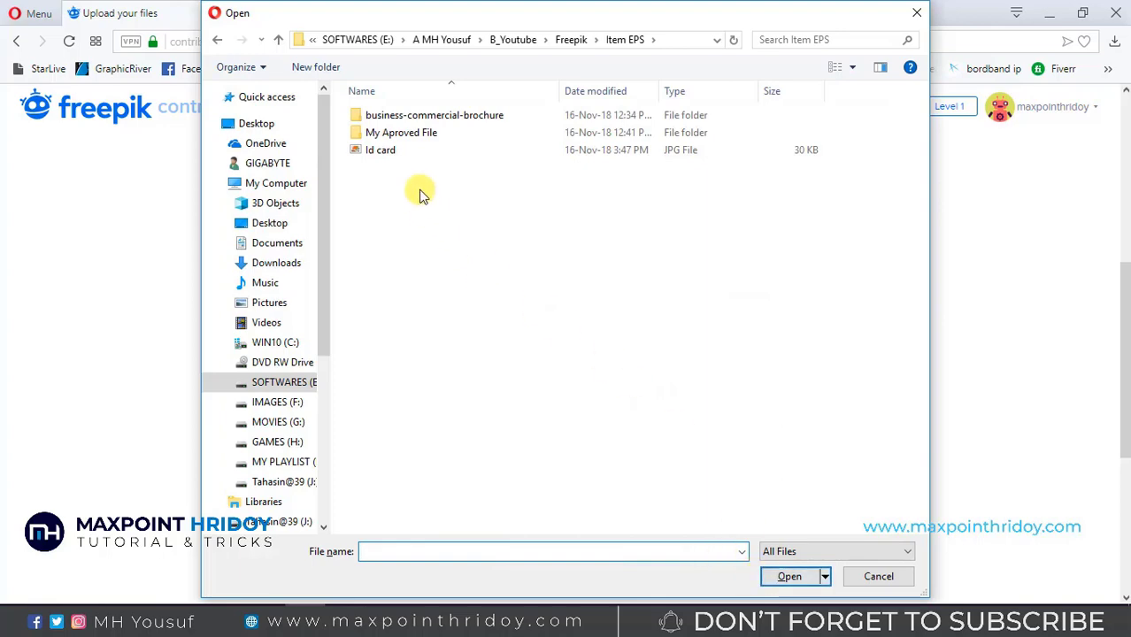
pyautogui.click(395, 149)
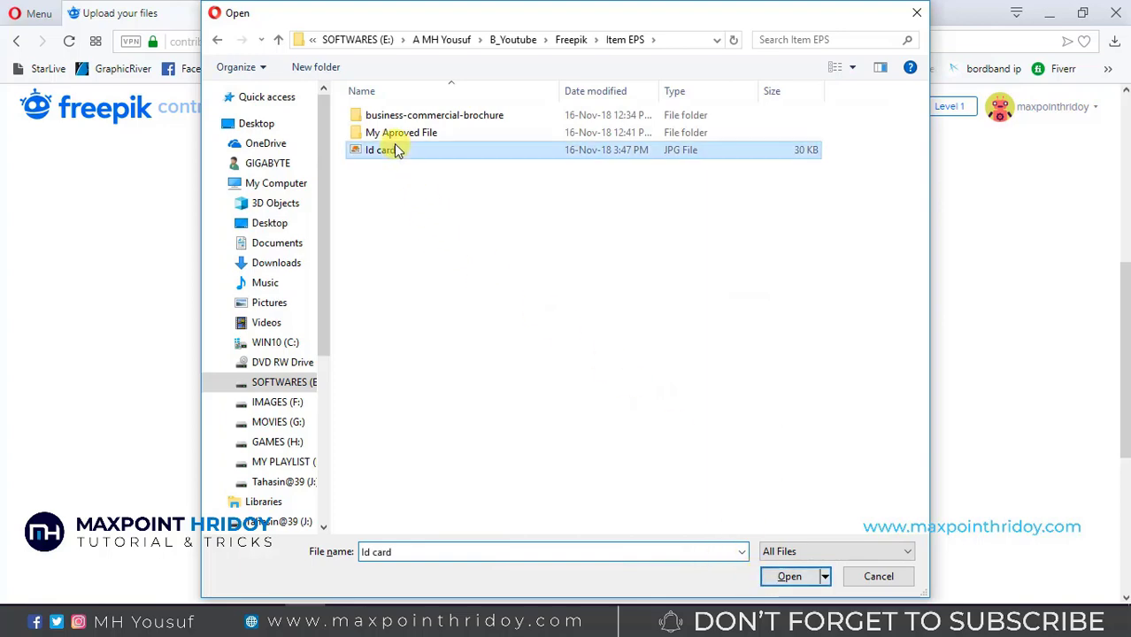
pyautogui.click(790, 578)
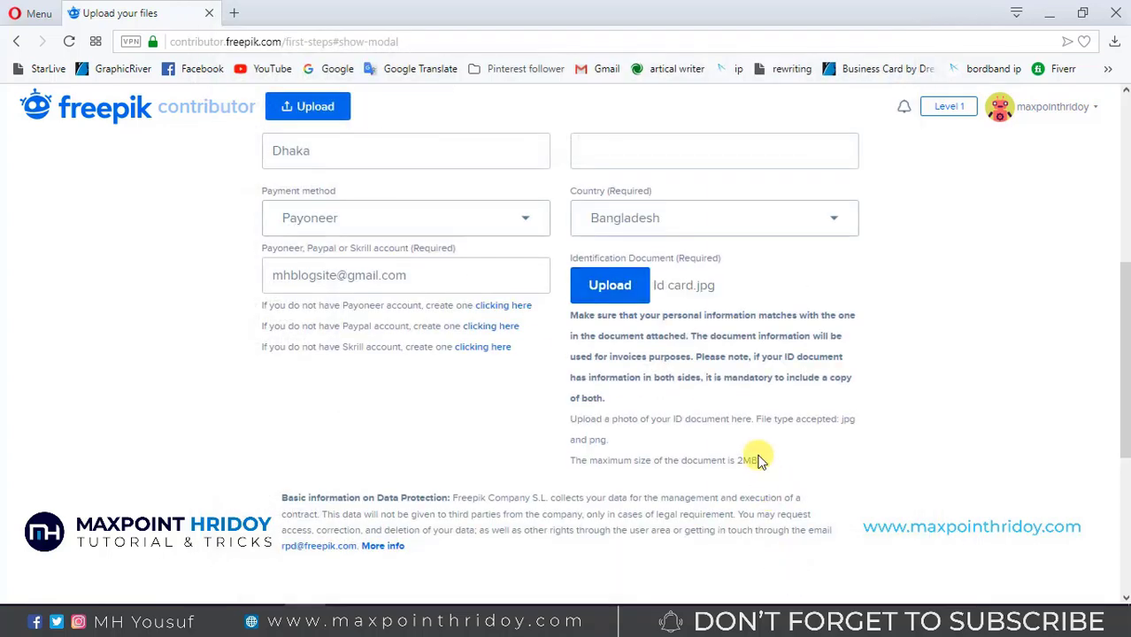
# - Submit the completed billing information form with Next
pyautogui.scroll(4, 708, 354)
pyautogui.scroll(-2, 721, 376)
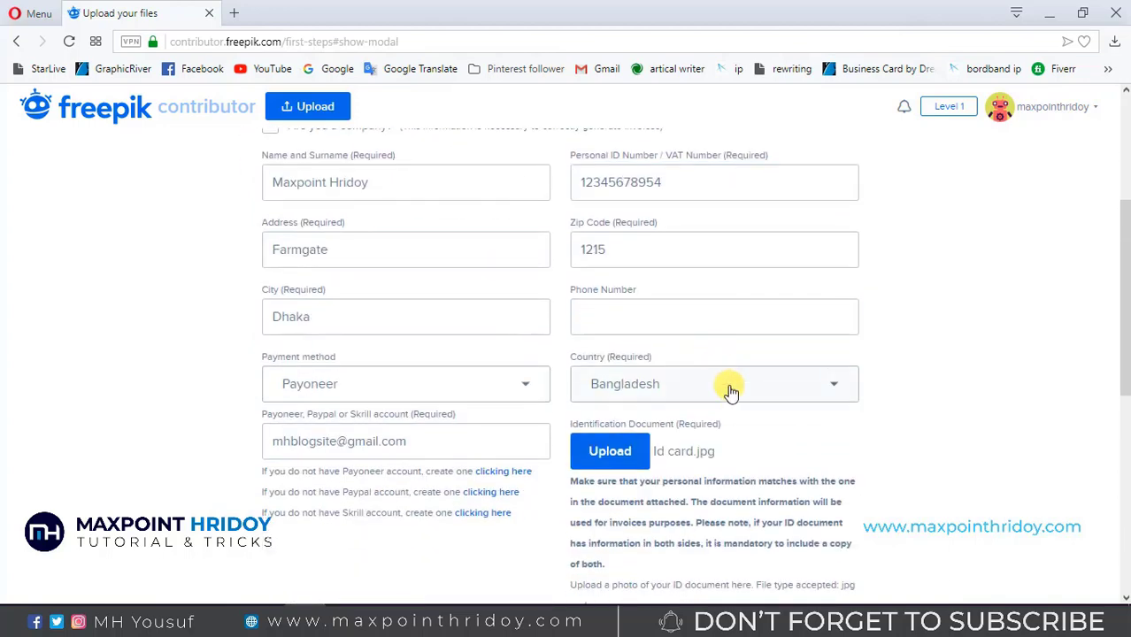
pyautogui.scroll(-3, 898, 498)
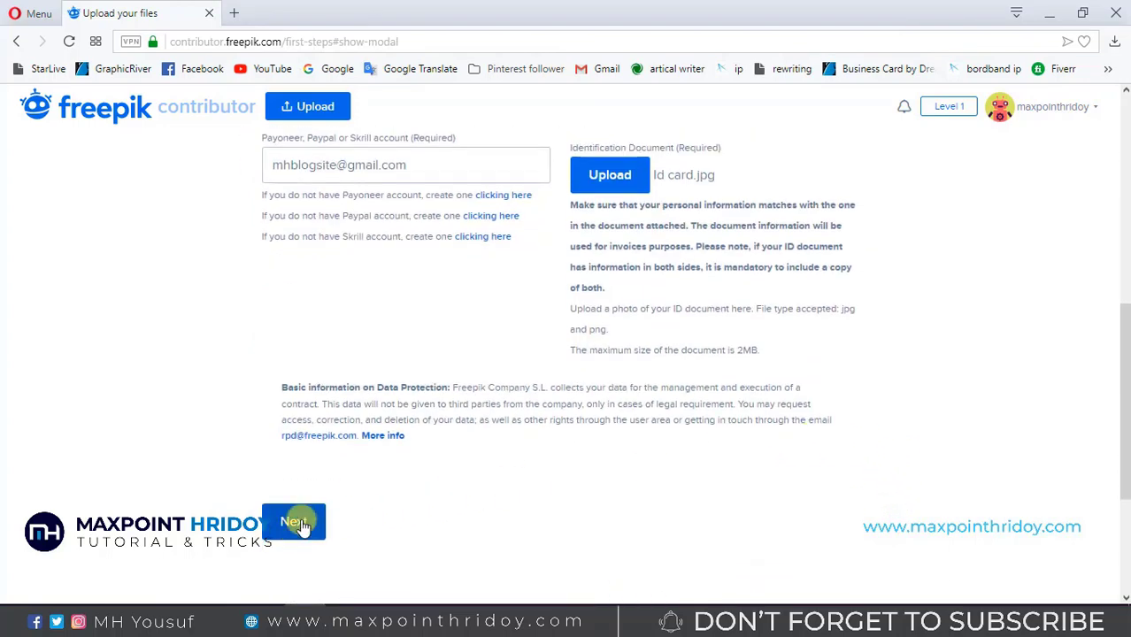
pyautogui.click(296, 522)
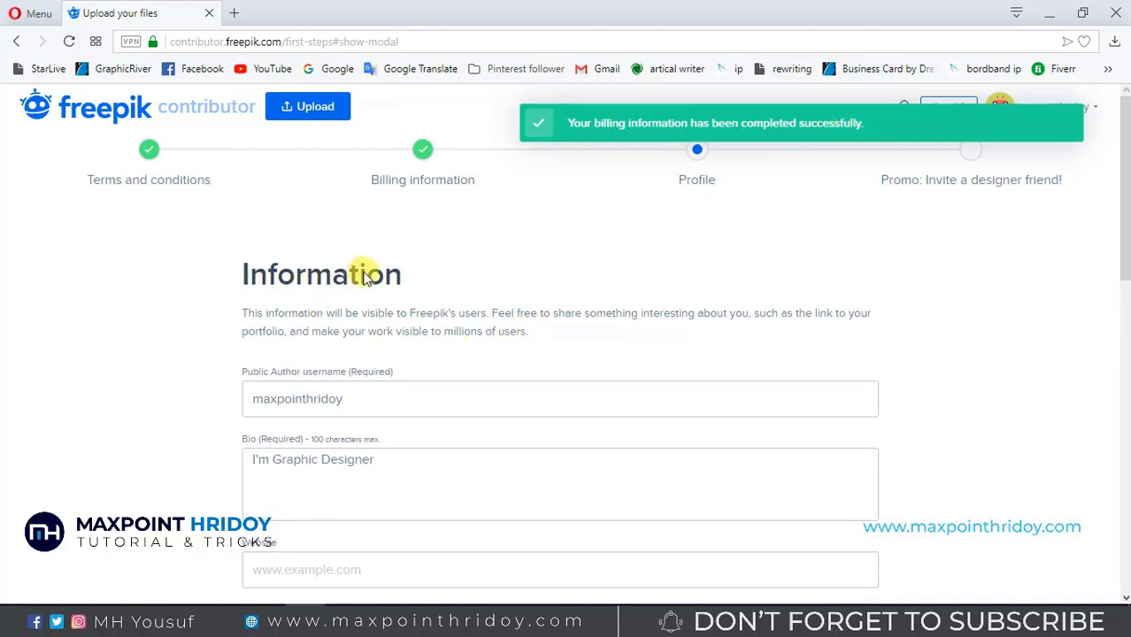
# - Review the prefilled author username, bio and Bangladesh location on the Profile form
pyautogui.scroll(-3, 323, 292)
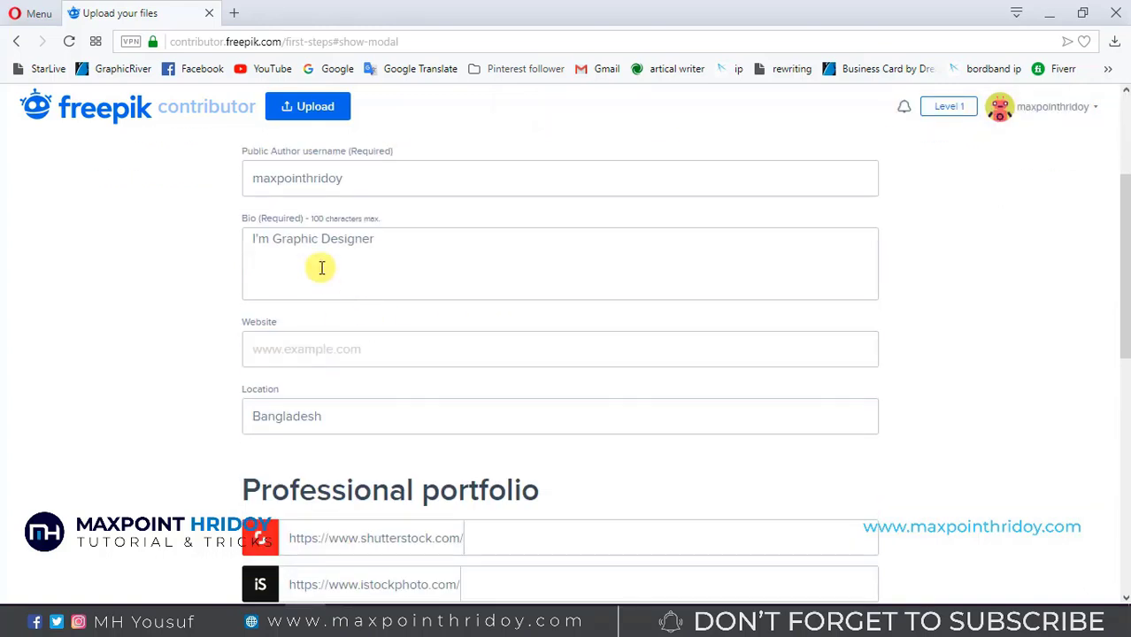
pyautogui.scroll(2, 328, 335)
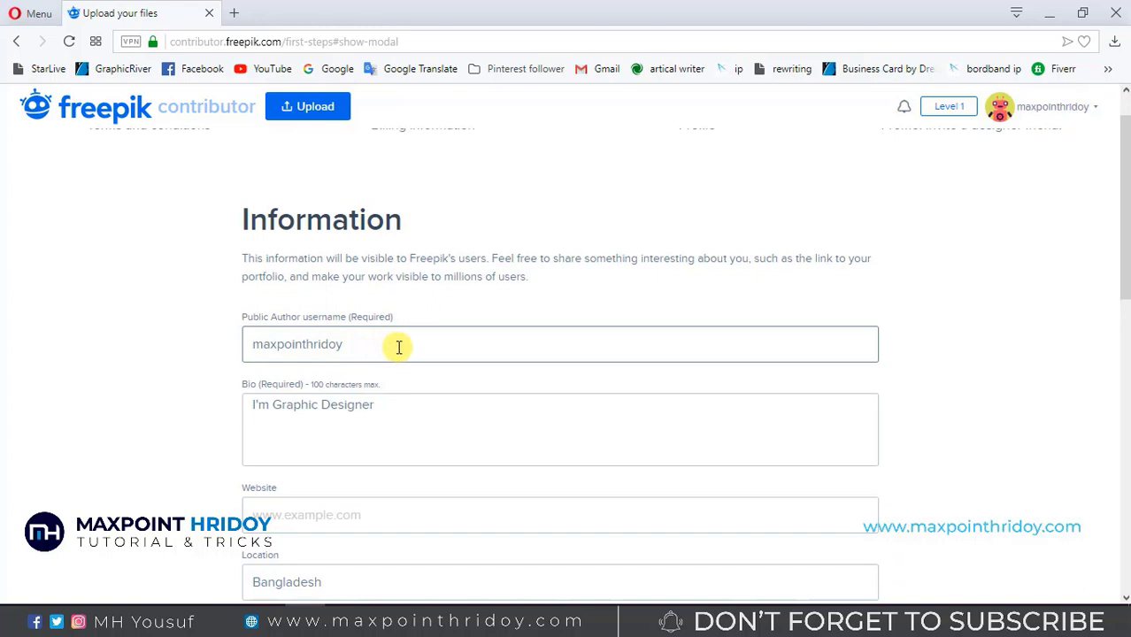
pyautogui.moveTo(397, 346); pyautogui.dragTo(187, 351)
pyautogui.scroll(1, 323, 225)
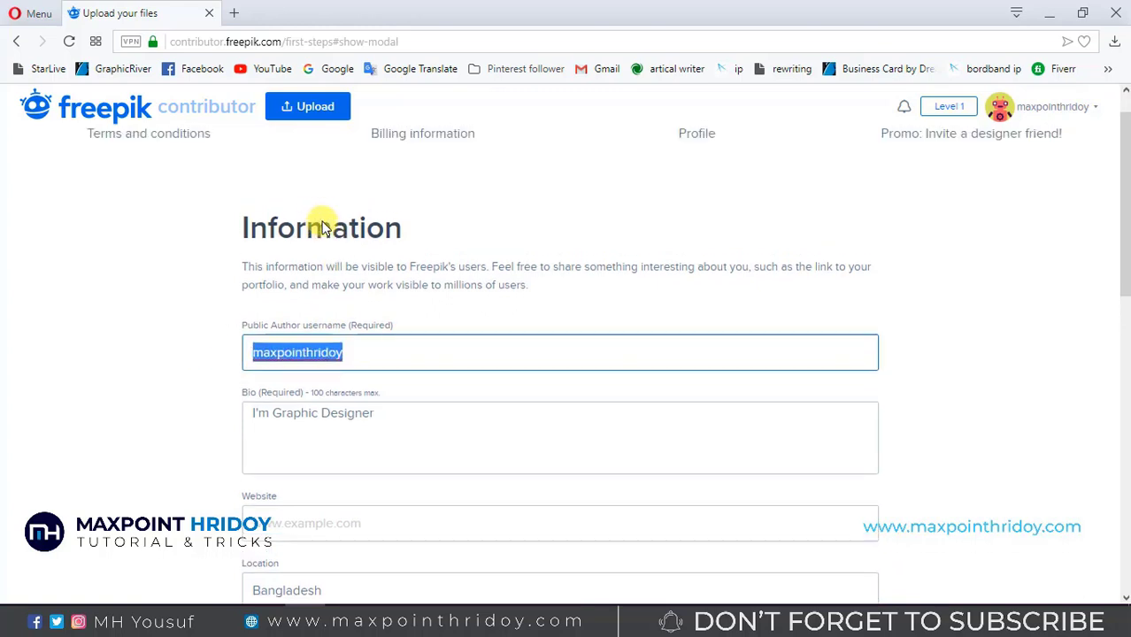
pyautogui.moveTo(376, 397); pyautogui.dragTo(222, 397)
pyautogui.scroll(-1, 316, 401)
pyautogui.scroll(-2, 316, 400)
pyautogui.click(371, 293)
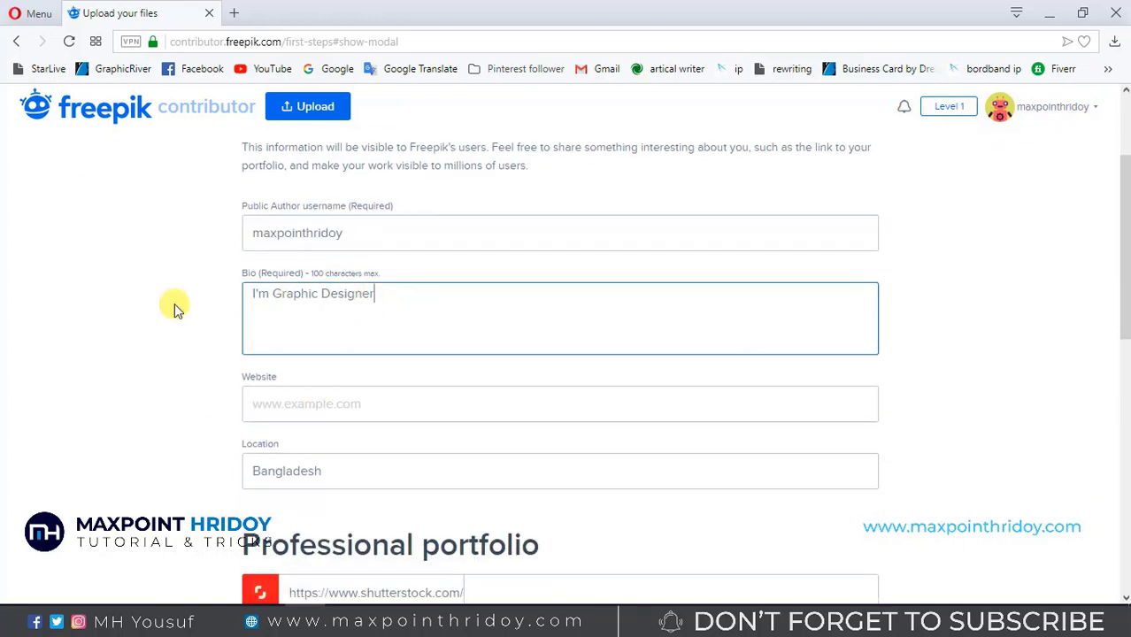
pyautogui.moveTo(254, 293); pyautogui.dragTo(311, 336)
pyautogui.scroll(-2, 292, 319)
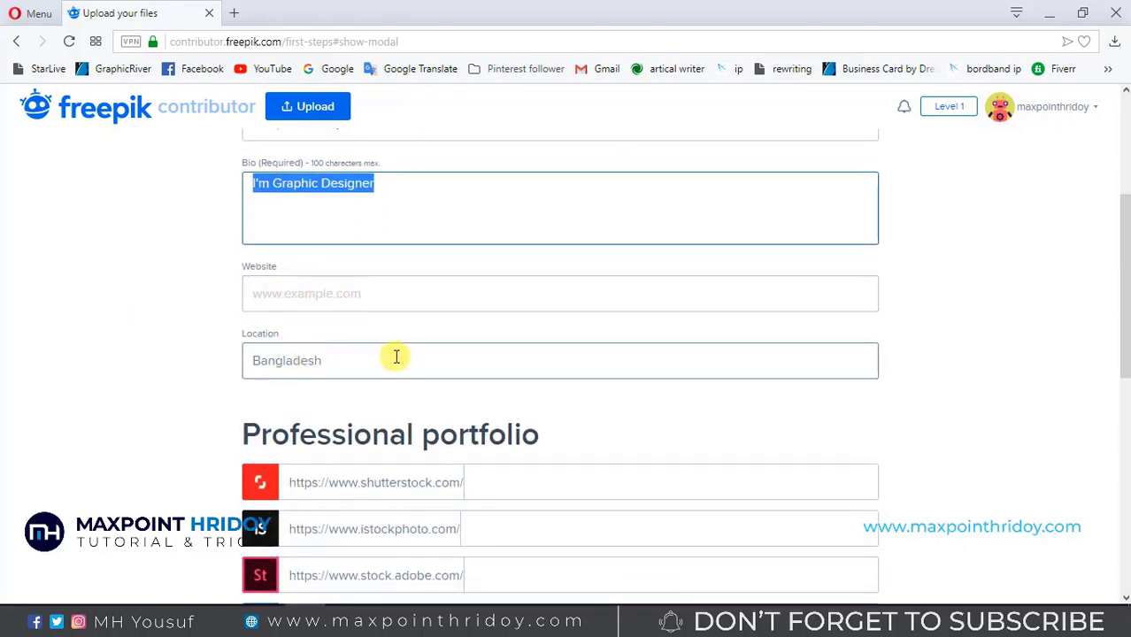
pyautogui.scroll(-1, 508, 384)
pyautogui.scroll(-5, 509, 383)
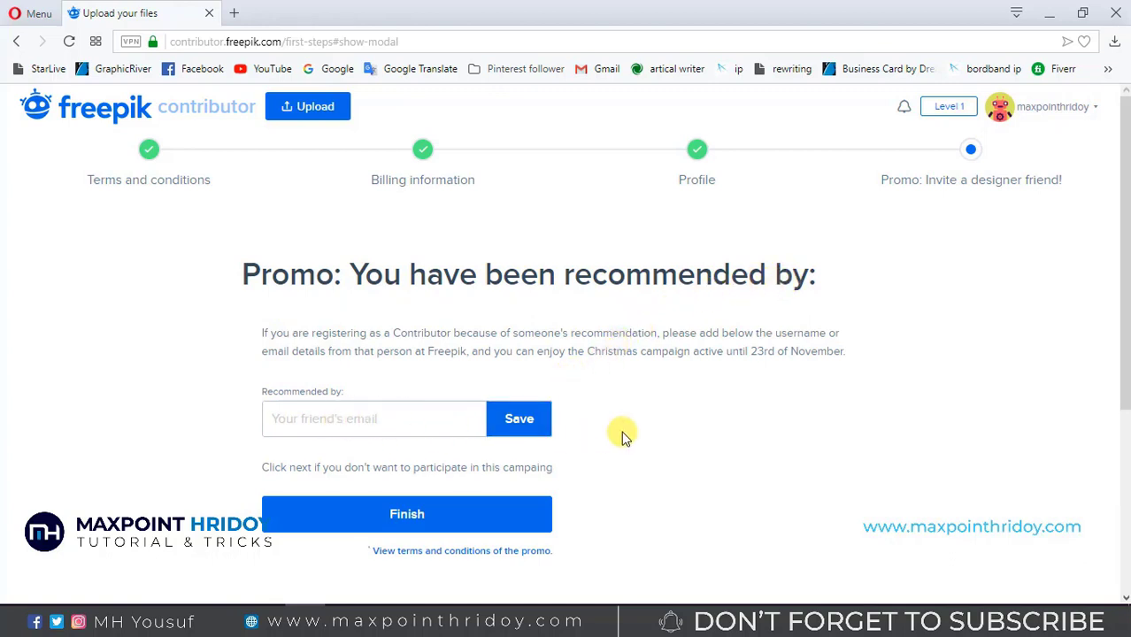
# - Leave the referrer e-mail empty on the Promo step and finish setup
pyautogui.scroll(-1, 628, 440)
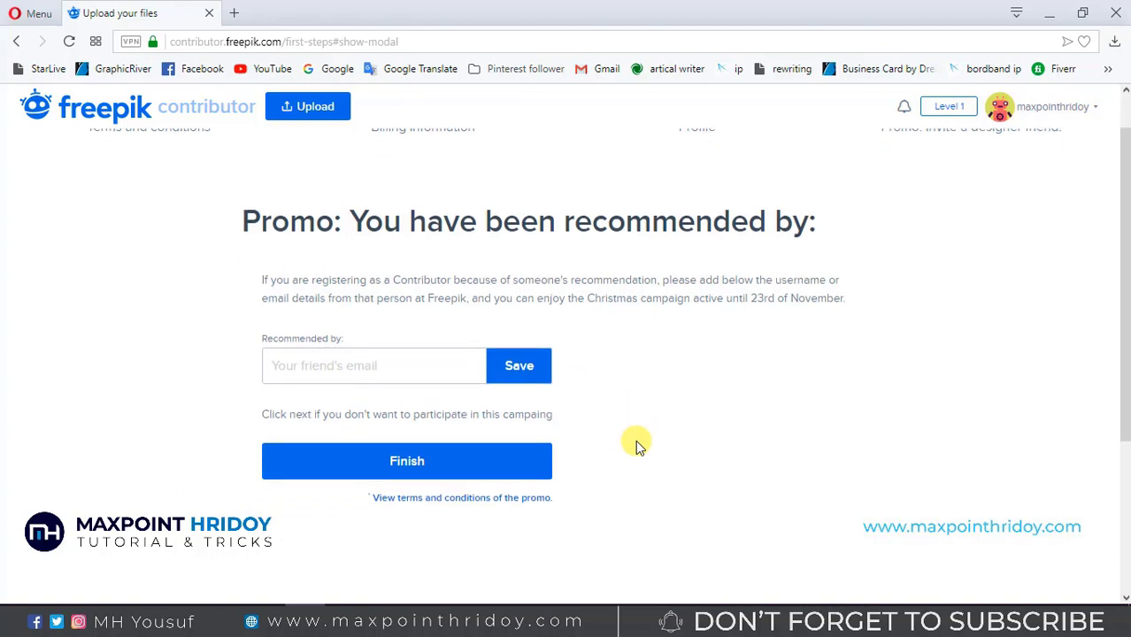
pyautogui.click(441, 463)
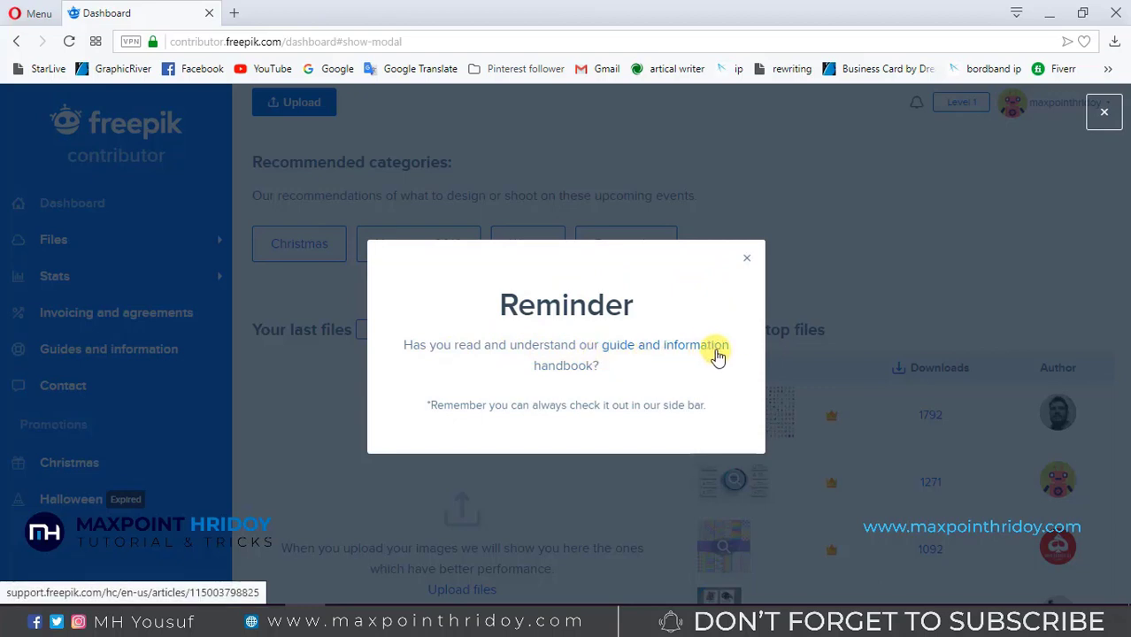
# - Close the handbook Reminder and expand the Files section in the sidebar
pyautogui.click(746, 258)
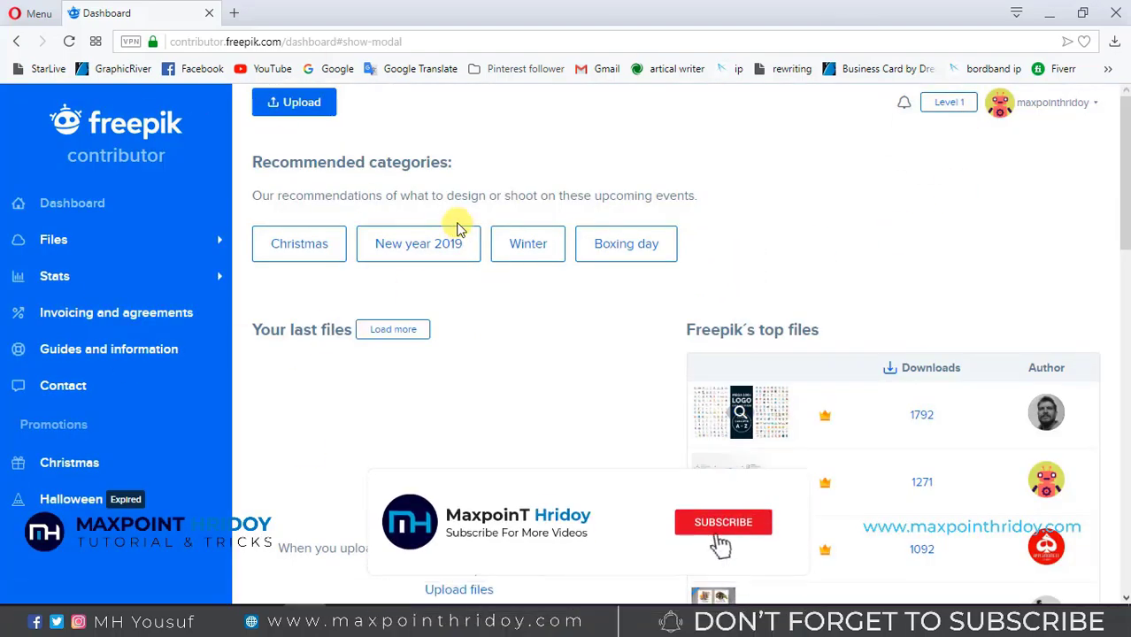
pyautogui.scroll(-3, 246, 317)
pyautogui.scroll(3, 245, 317)
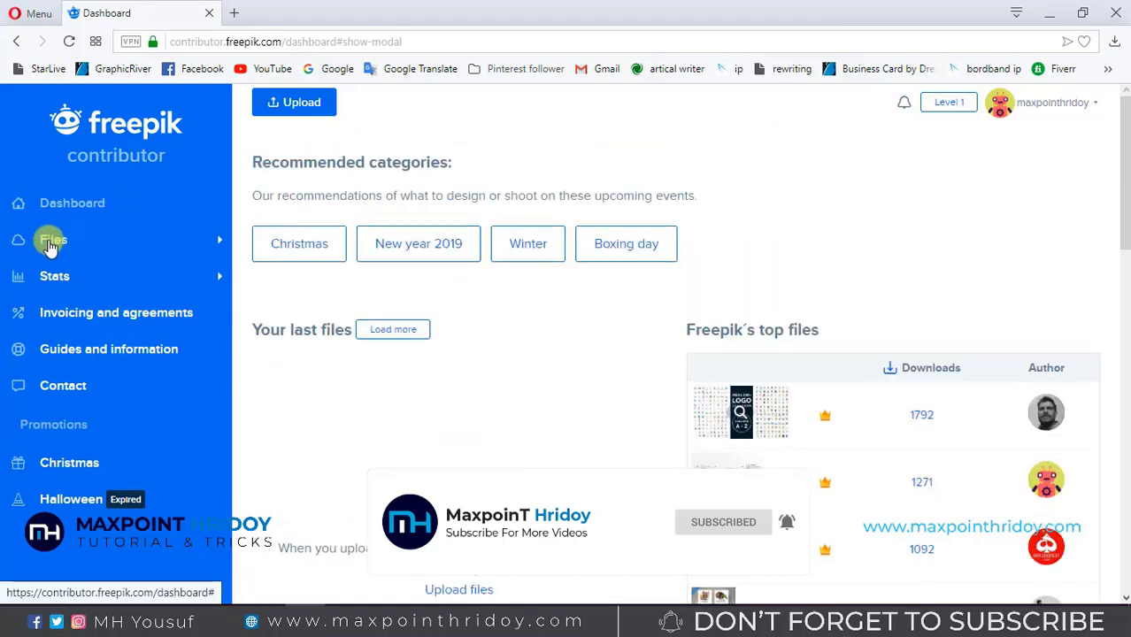
pyautogui.click(106, 237)
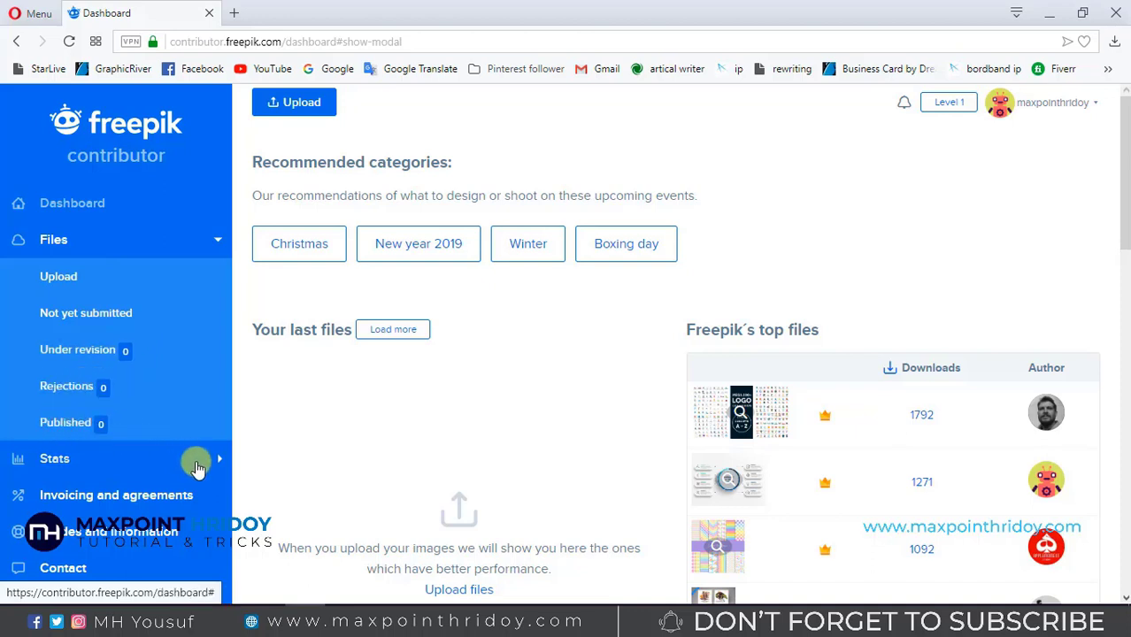
# - Expand then collapse the Stats section, and go to the Upload page
pyautogui.click(190, 459)
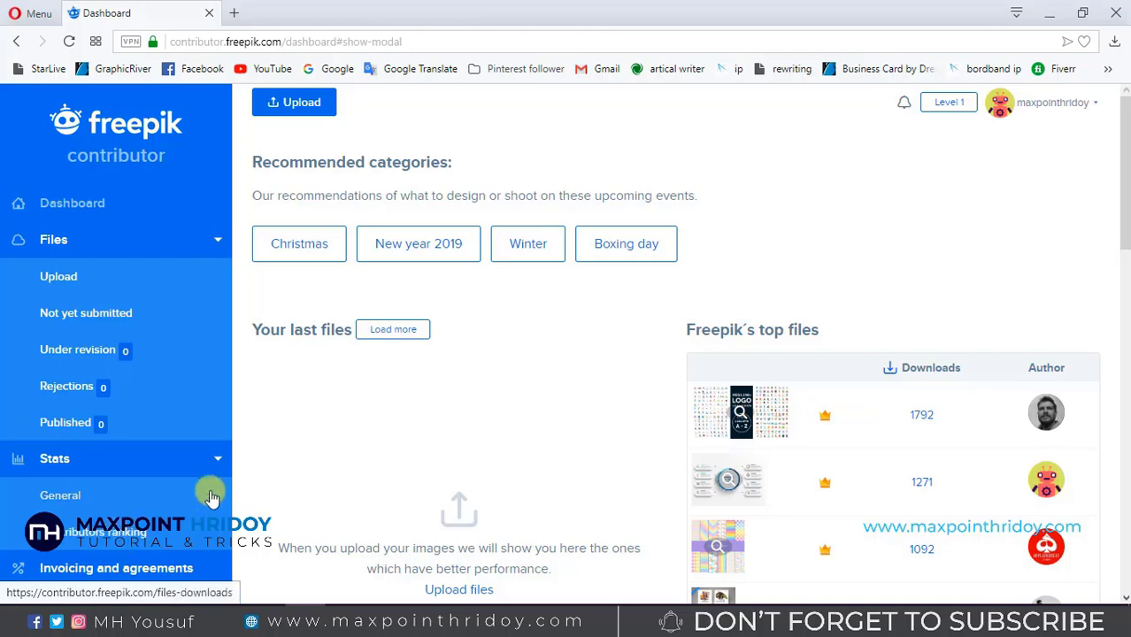
pyautogui.scroll(-3, 186, 473)
pyautogui.scroll(3, 84, 292)
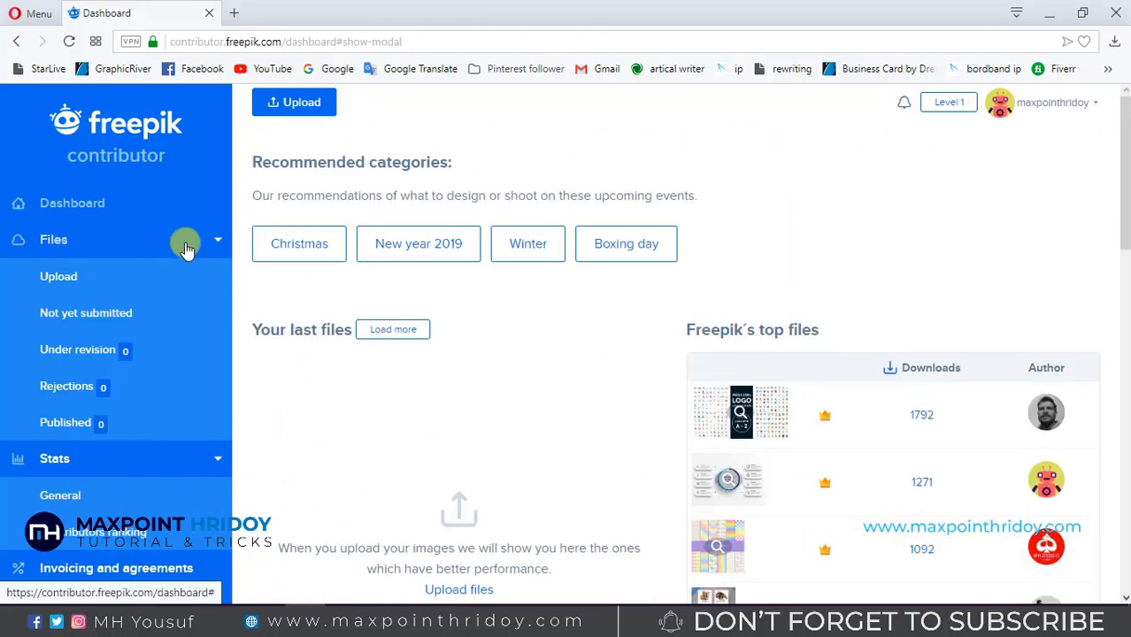
pyautogui.click(182, 239)
pyautogui.click(303, 104)
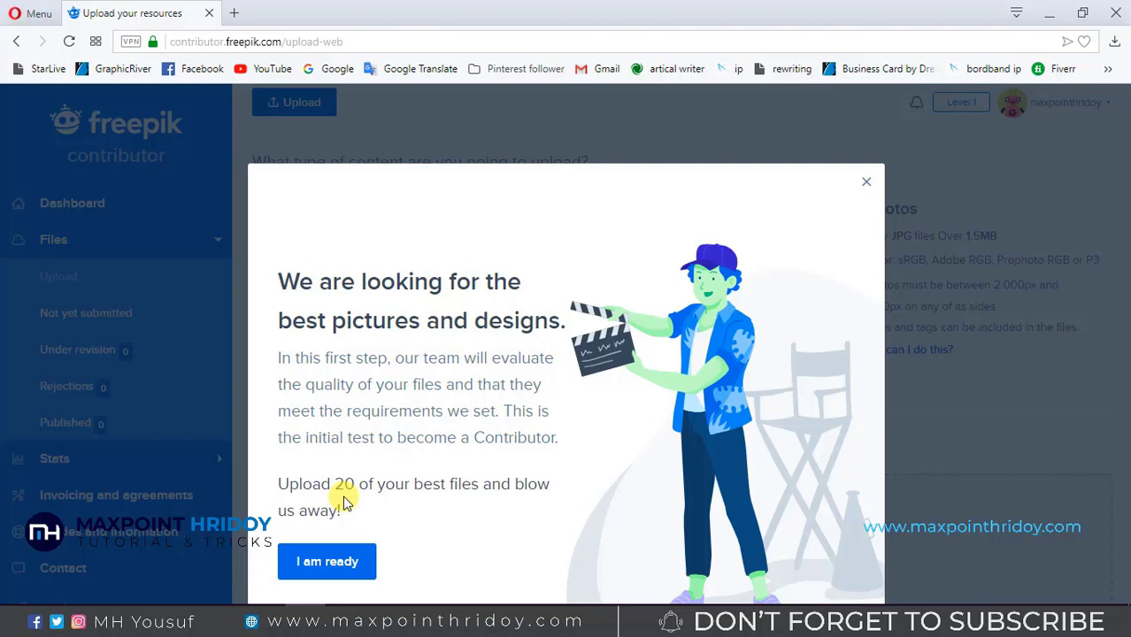
# - Dismiss the intro with I am ready and highlight the Vectors, PSD and Photos requirements
pyautogui.click(364, 582)
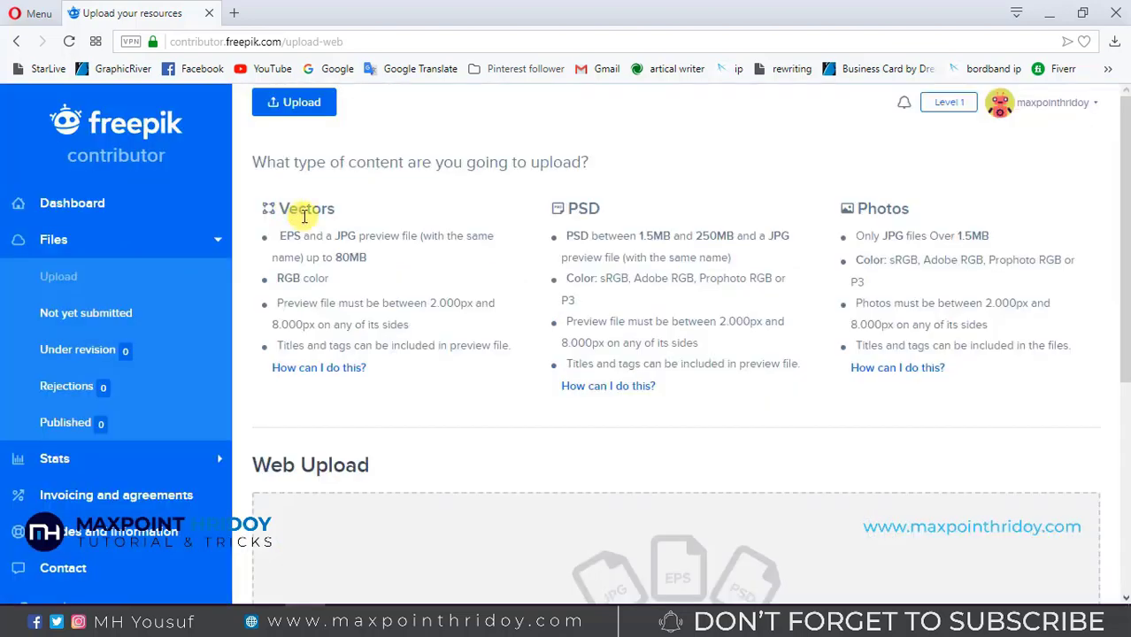
pyautogui.moveTo(290, 208); pyautogui.dragTo(396, 368)
pyautogui.click(394, 282)
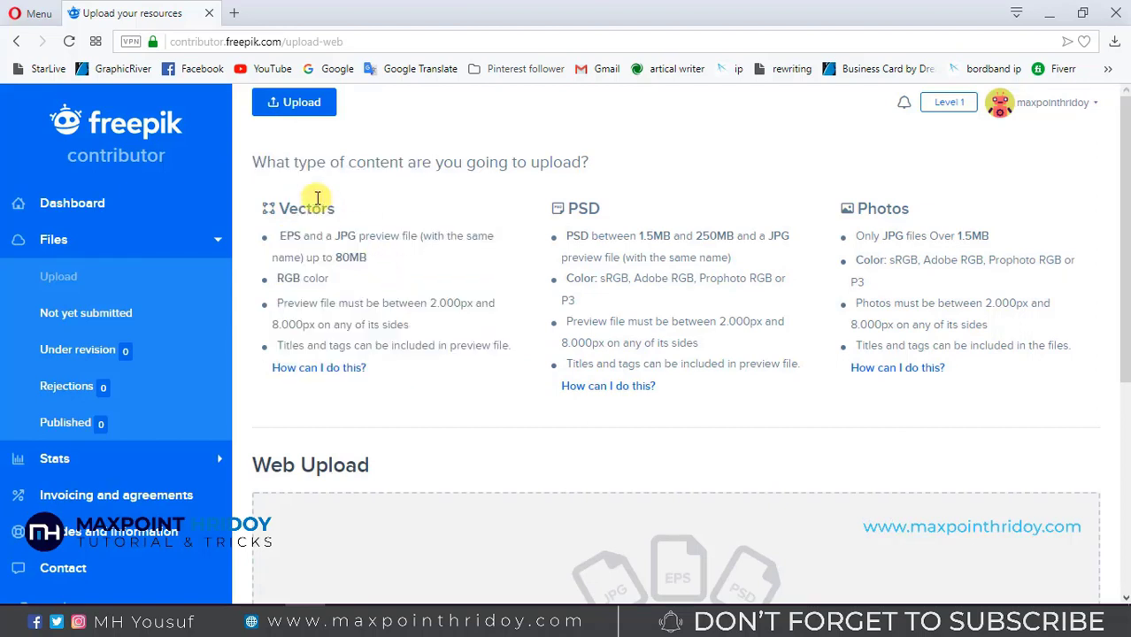
pyautogui.moveTo(314, 202); pyautogui.dragTo(348, 278)
pyautogui.moveTo(551, 205); pyautogui.dragTo(813, 306)
pyautogui.moveTo(882, 209); pyautogui.dragTo(998, 334)
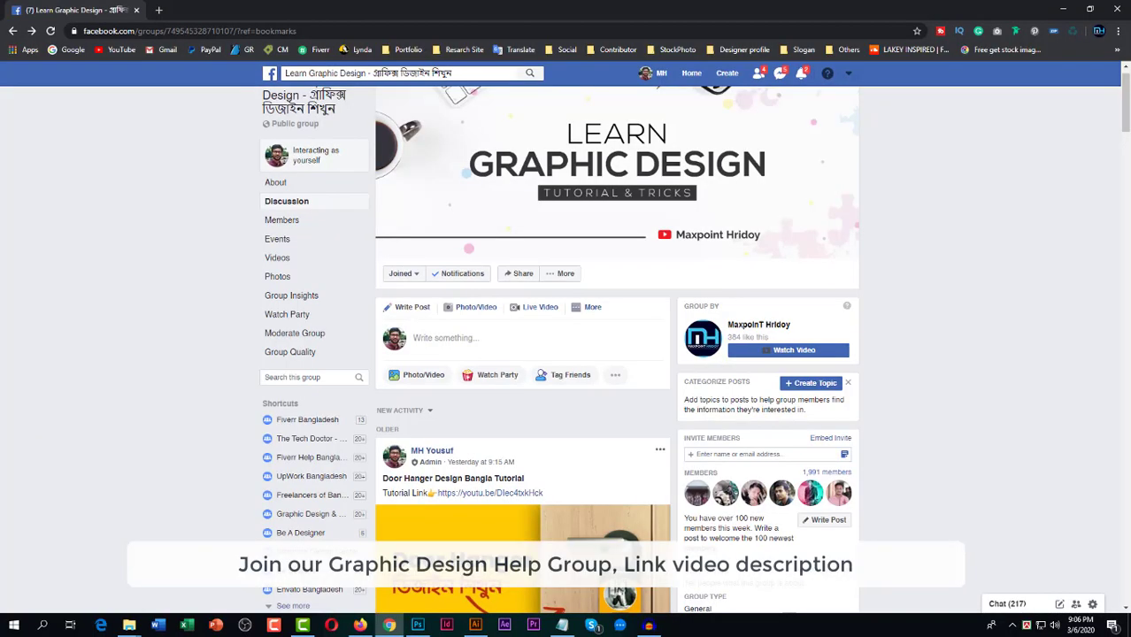